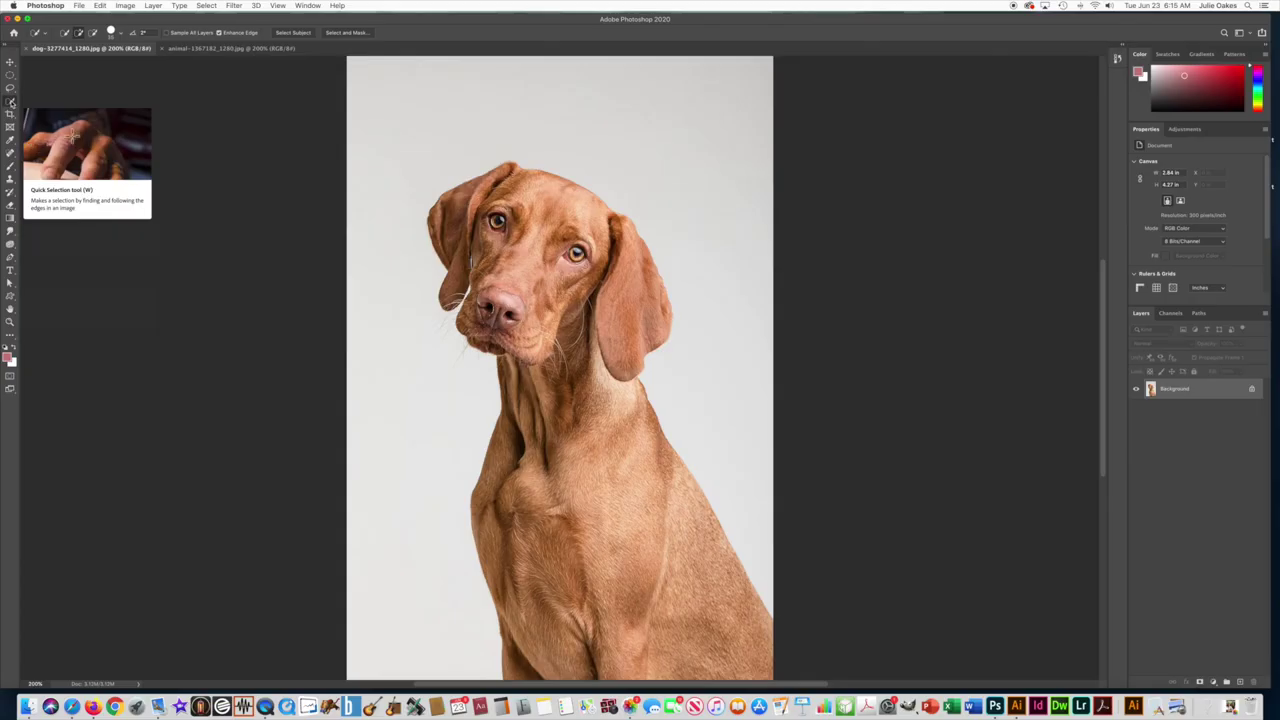
Step: Quick-select the dog's ears, face, neck and chest, zooming in and out to check the edges
{"action": "left_click", "coordinate": [12, 102]}
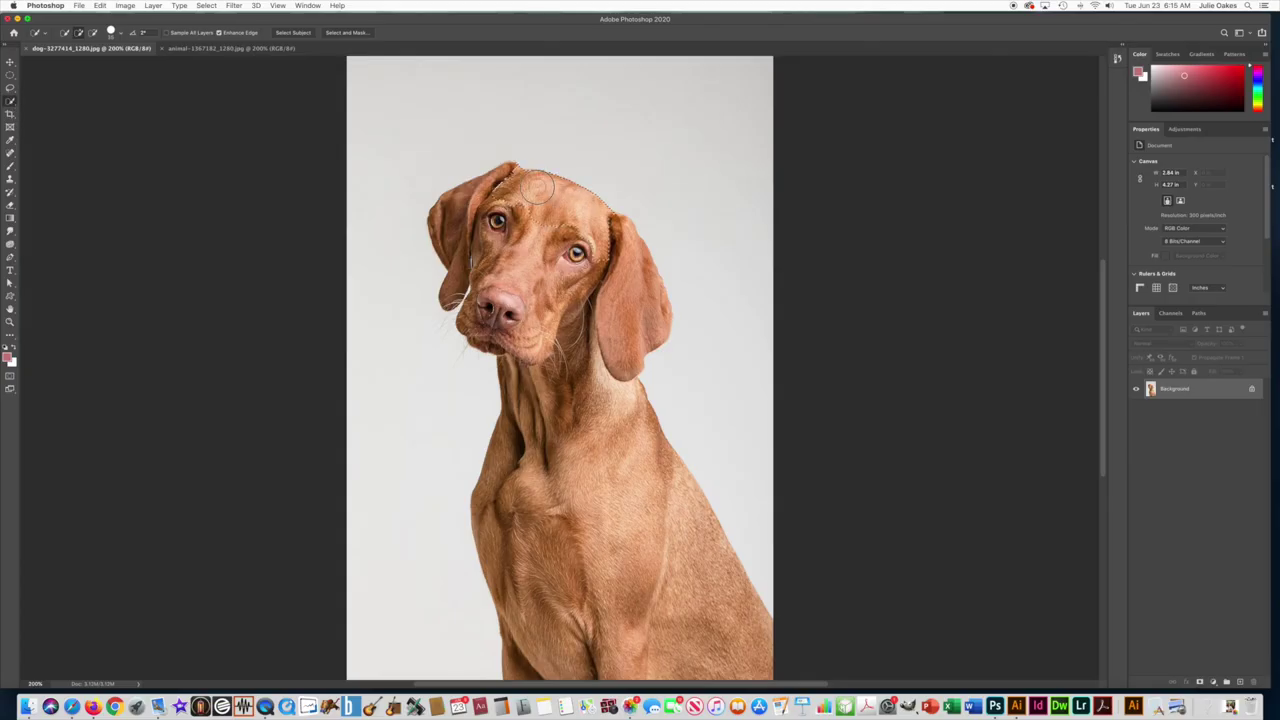
{"action": "mouse_move", "coordinate": [536, 187]}
{"action": "left_mouse_down"}
{"action": "mouse_move", "coordinate": [482, 178]}
{"action": "mouse_move", "coordinate": [460, 210]}
{"action": "mouse_move", "coordinate": [515, 245]}
{"action": "mouse_move", "coordinate": [605, 245]}
{"action": "mouse_move", "coordinate": [658, 280]}
{"action": "mouse_move", "coordinate": [577, 314]}
{"action": "mouse_move", "coordinate": [538, 400]}
{"action": "mouse_move", "coordinate": [512, 412]}
{"action": "mouse_move", "coordinate": [516, 432]}
{"action": "mouse_move", "coordinate": [575, 396]}
{"action": "mouse_move", "coordinate": [608, 398]}
{"action": "mouse_move", "coordinate": [635, 425]}
{"action": "mouse_move", "coordinate": [628, 459]}
{"action": "mouse_move", "coordinate": [542, 452]}
{"action": "mouse_move", "coordinate": [506, 480]}
{"action": "left_mouse_up"}
{"action": "scroll", "coordinate": [467, 270], "scroll_direction": "up", "scroll_amount": 5}
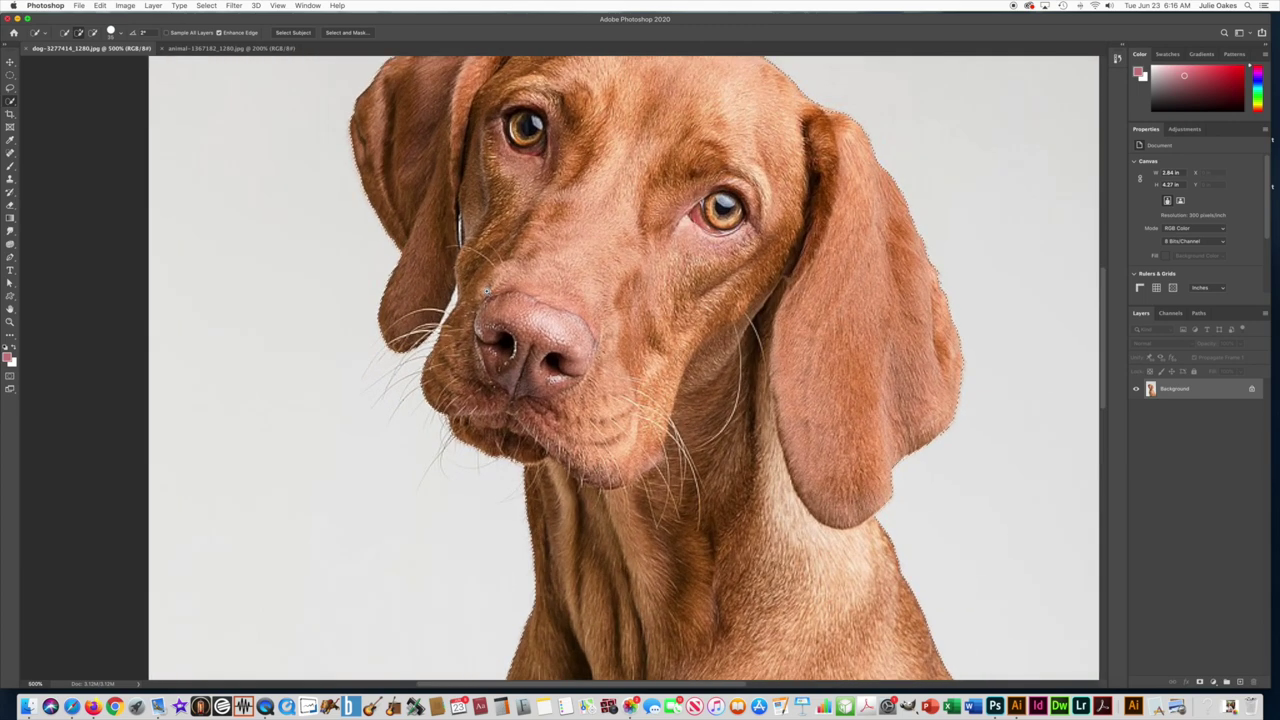
{"action": "scroll", "coordinate": [487, 291], "scroll_direction": "up", "scroll_amount": 3}
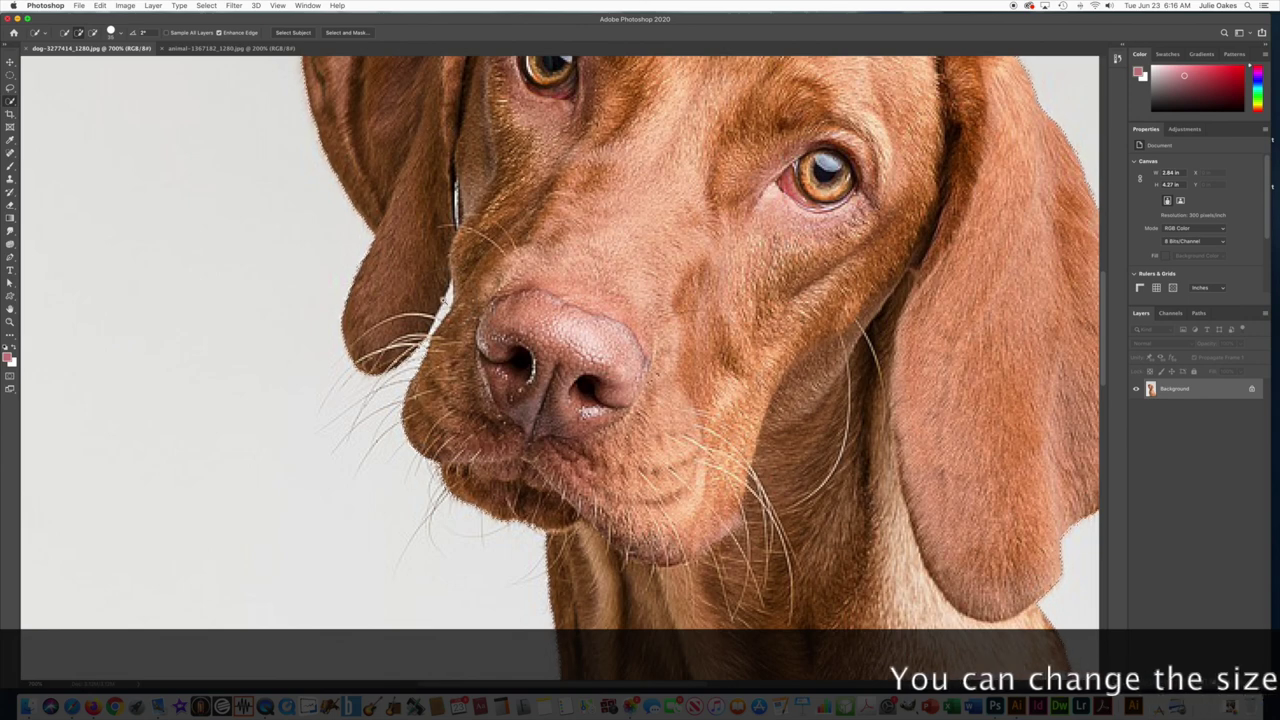
{"action": "scroll", "coordinate": [455, 295], "scroll_direction": "up", "scroll_amount": 1}
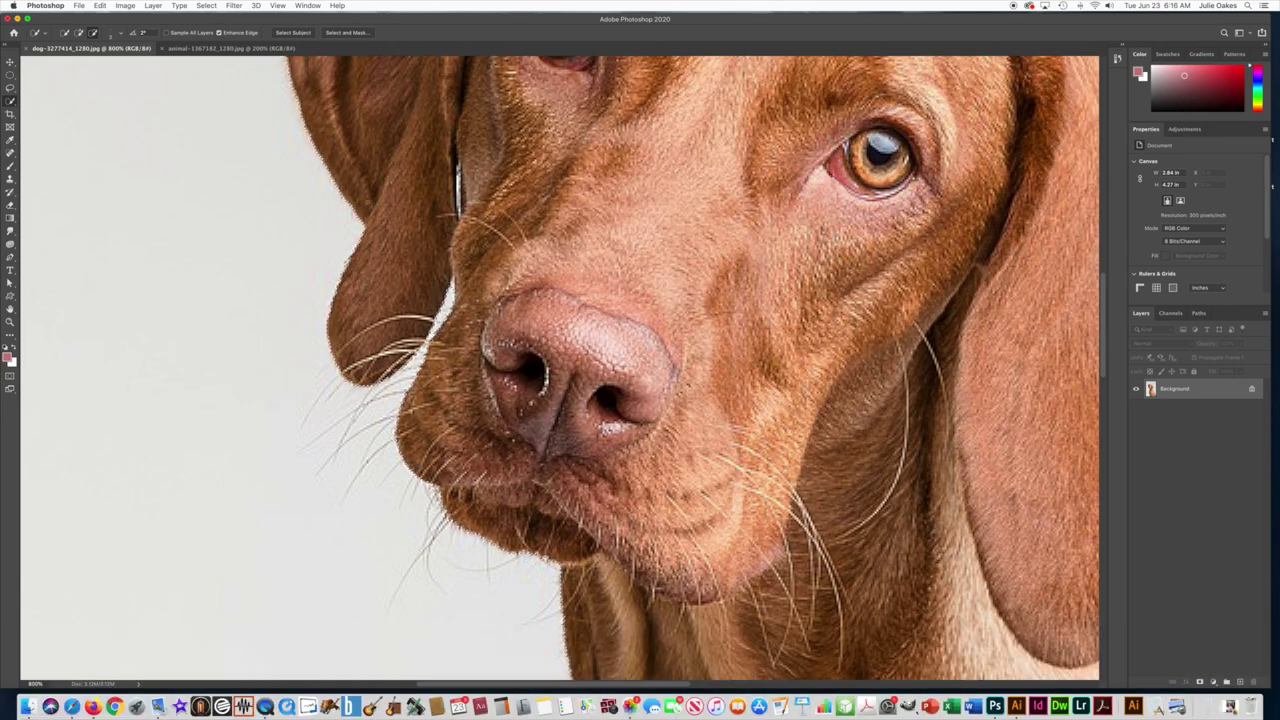
{"action": "scroll", "coordinate": [595, 301], "scroll_direction": "down", "scroll_amount": 1}
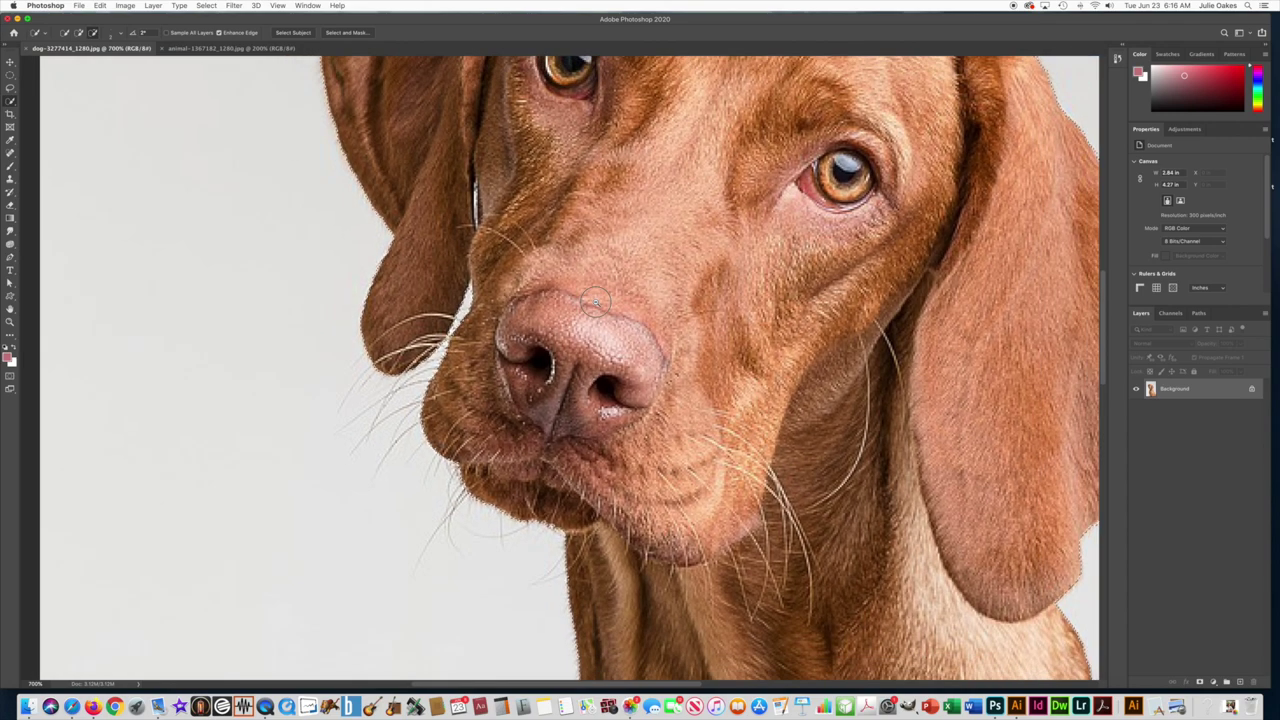
{"action": "scroll", "coordinate": [595, 301], "scroll_direction": "down", "scroll_amount": 2}
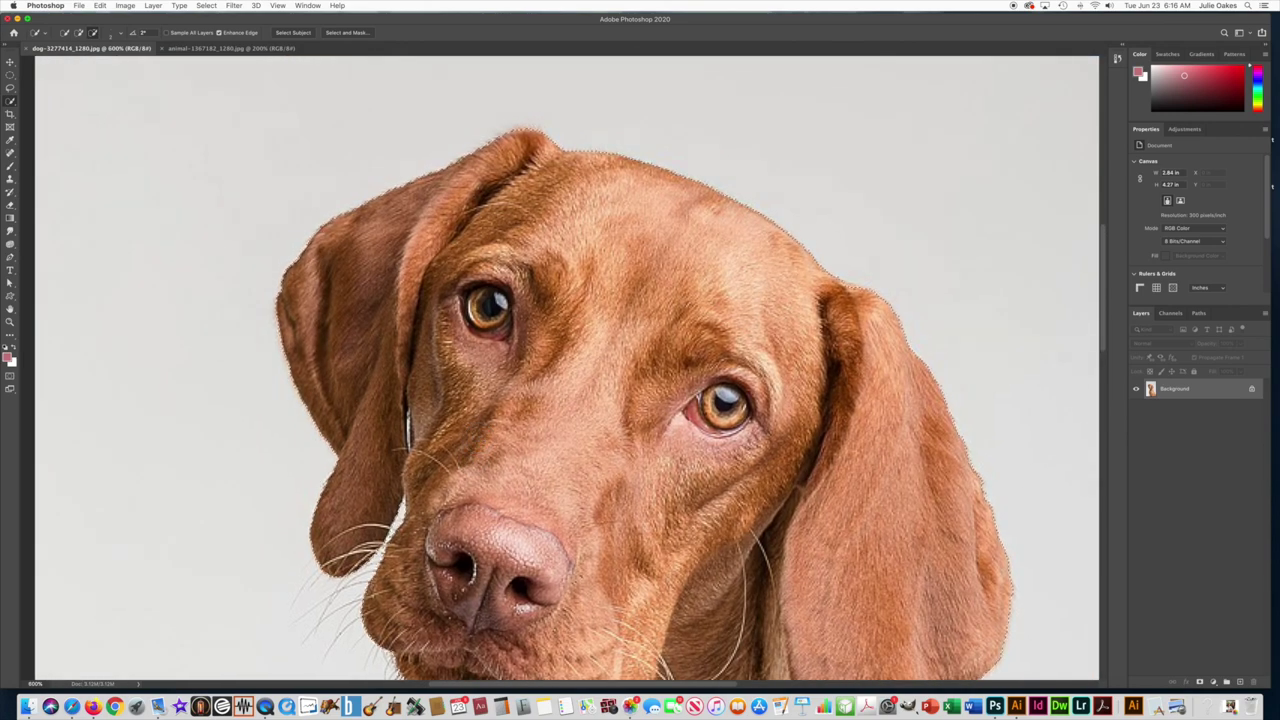
{"action": "scroll", "coordinate": [577, 354], "scroll_direction": "down", "scroll_amount": 5}
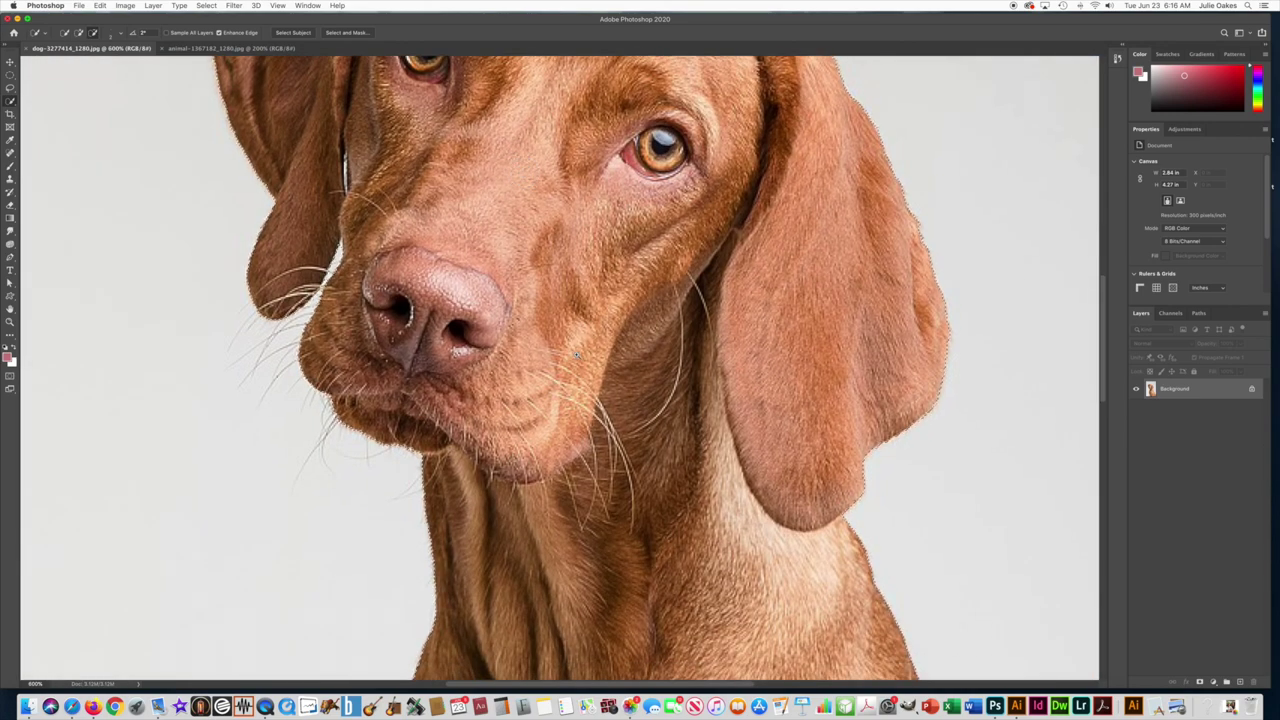
{"action": "scroll", "coordinate": [577, 354], "scroll_direction": "down", "scroll_amount": 4}
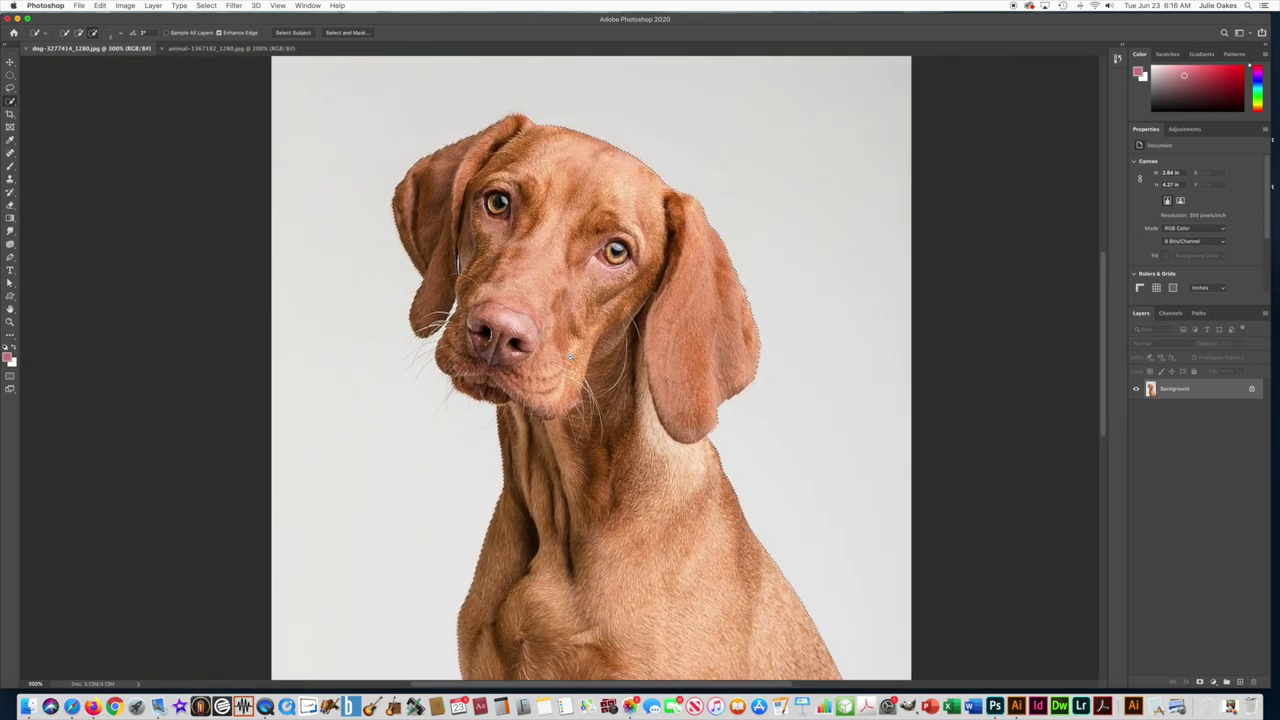
{"action": "scroll", "coordinate": [570, 356], "scroll_direction": "down", "scroll_amount": 1}
{"action": "scroll", "coordinate": [570, 300], "scroll_direction": "right", "scroll_amount": 2}
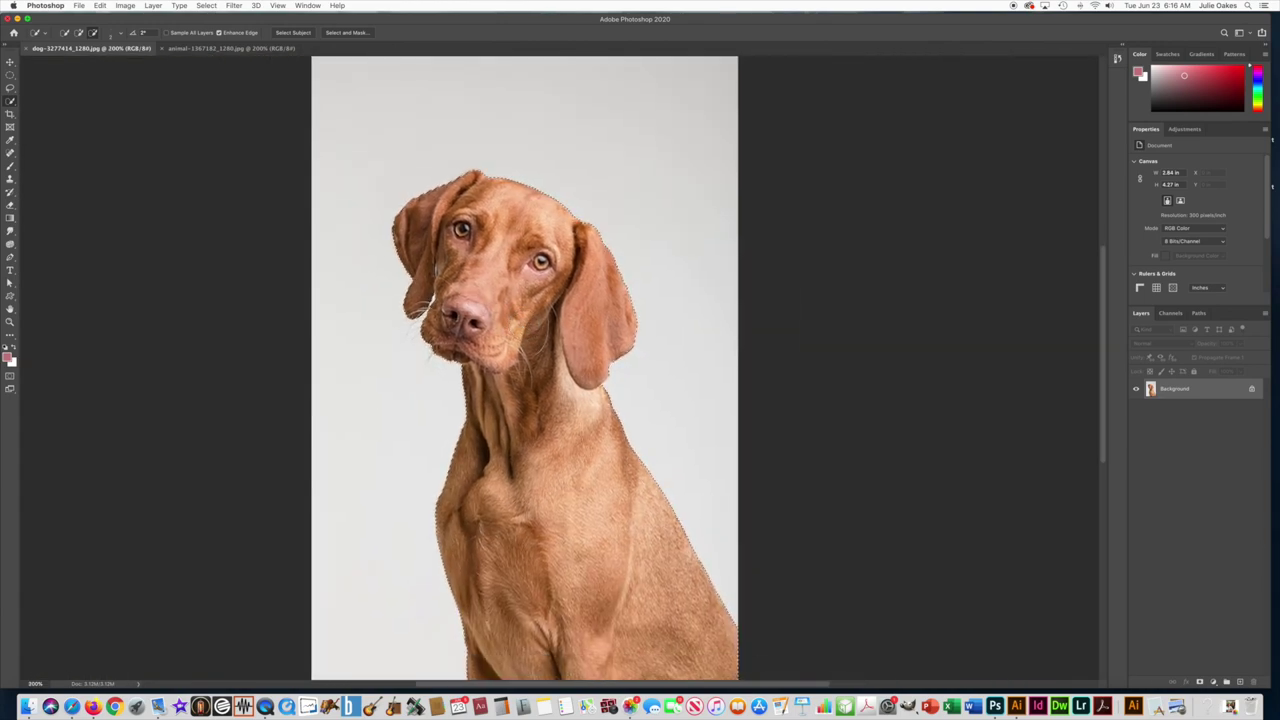
Step: Copy the selected dog and paste it into the deer photo as Layer 1
{"action": "left_click", "coordinate": [101, 6]}
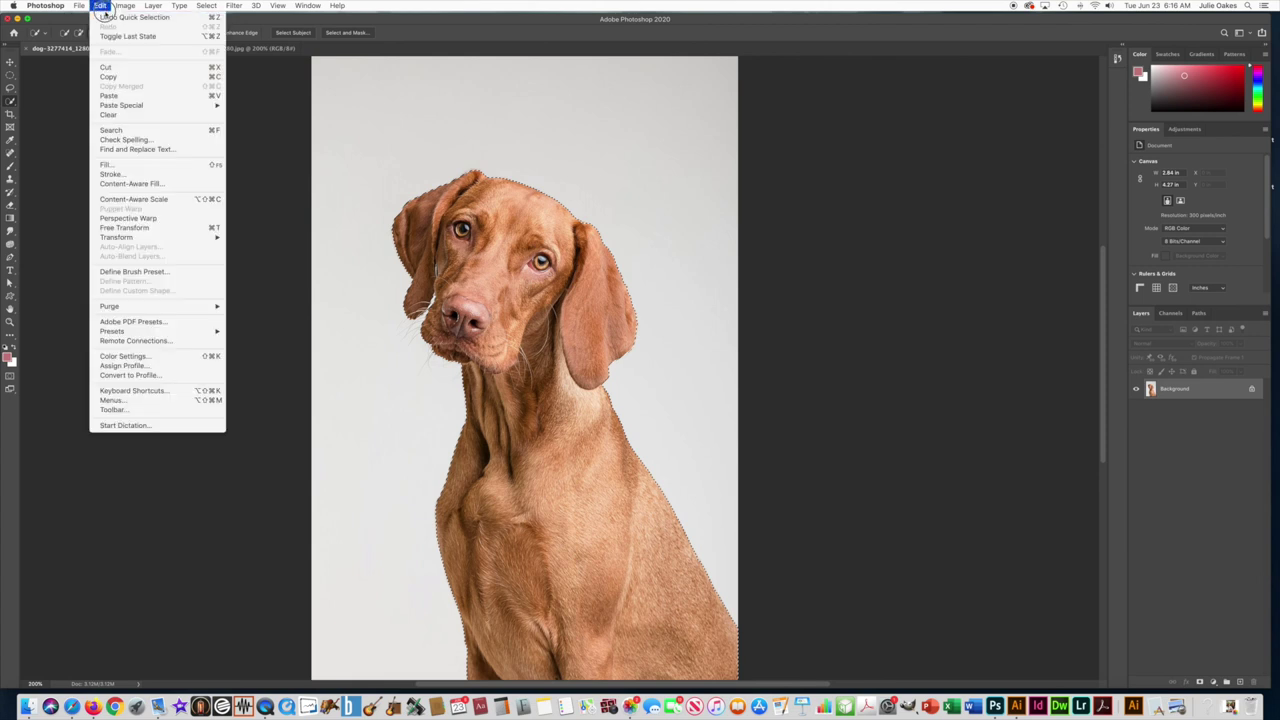
{"action": "left_click", "coordinate": [110, 77]}
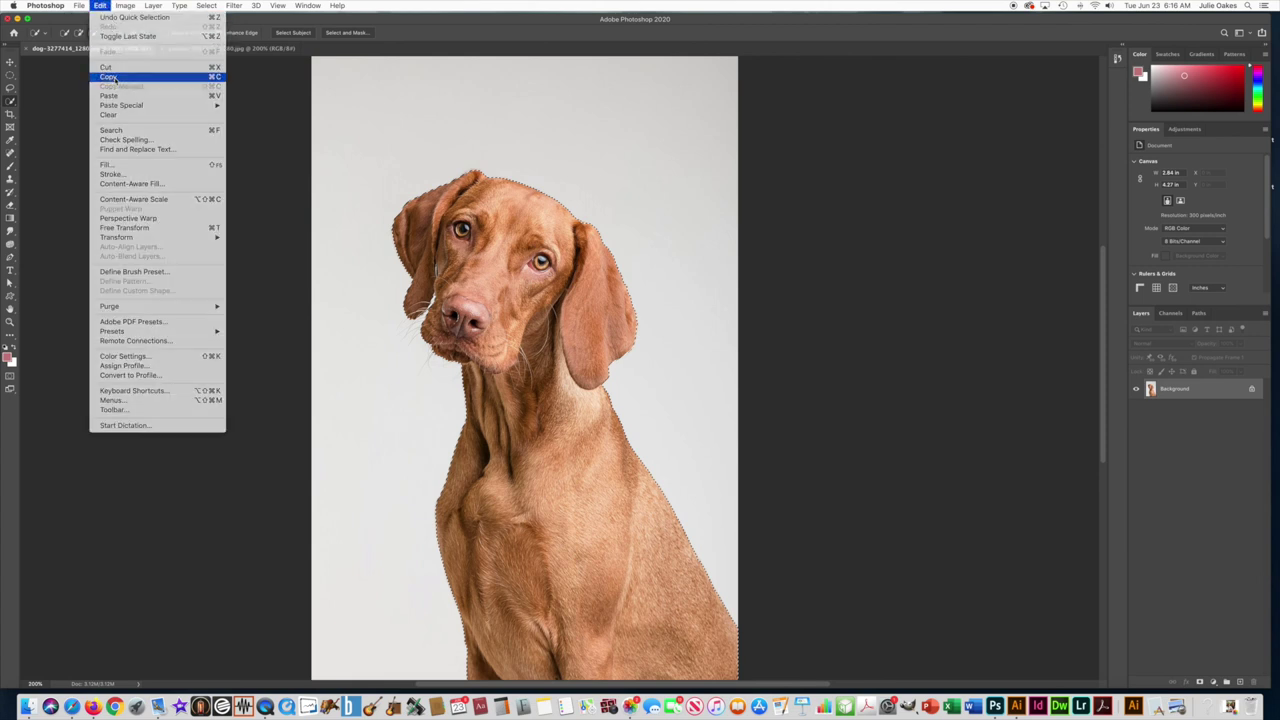
{"action": "left_click", "coordinate": [198, 49]}
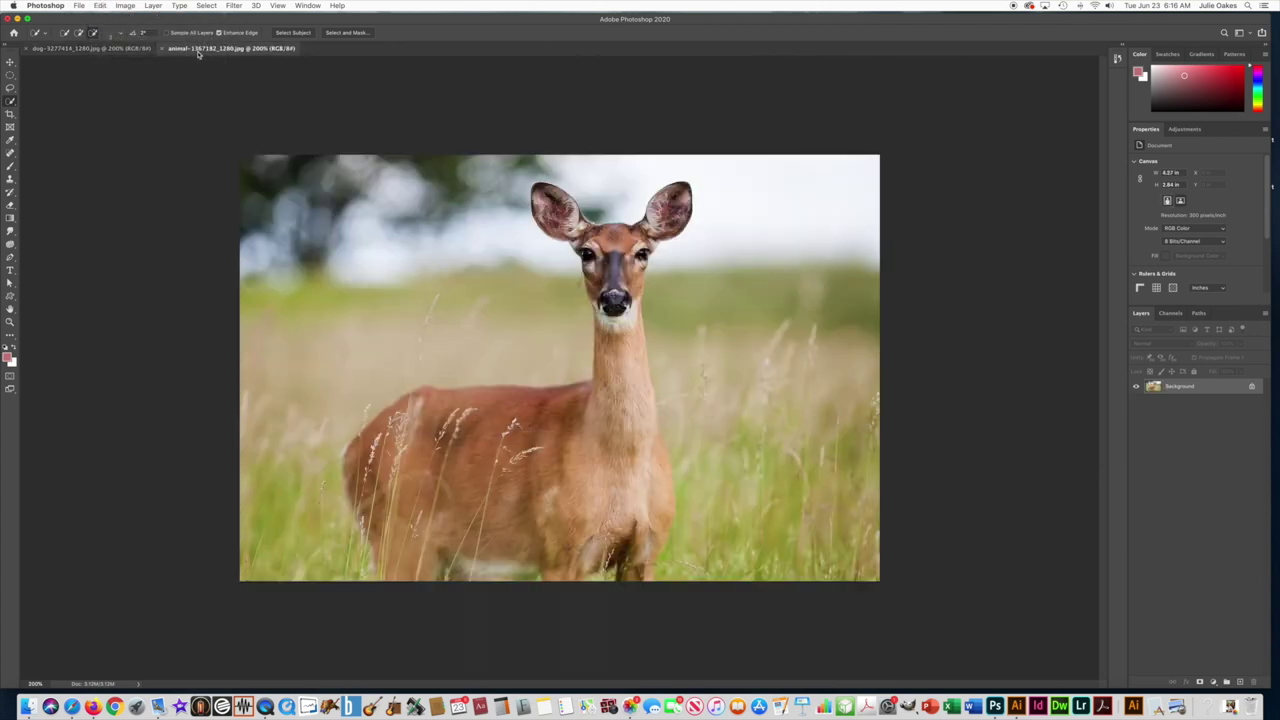
{"action": "left_click", "coordinate": [100, 5]}
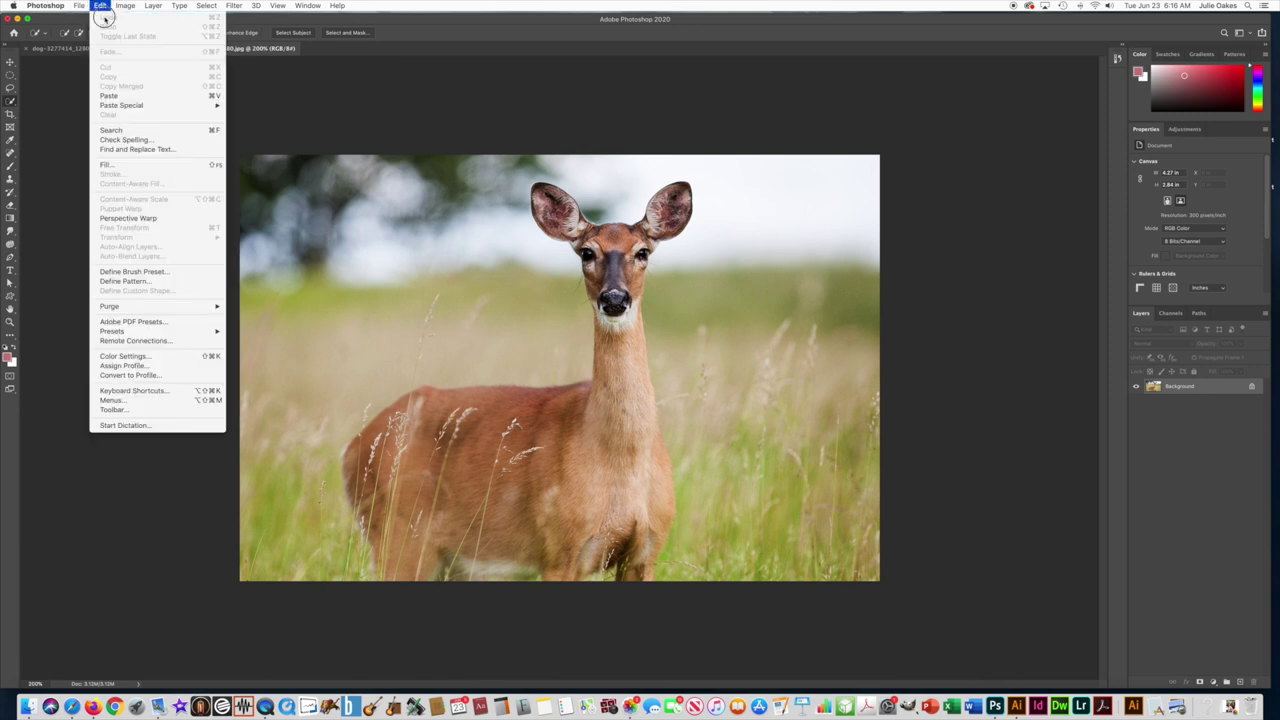
{"action": "left_click", "coordinate": [118, 96]}
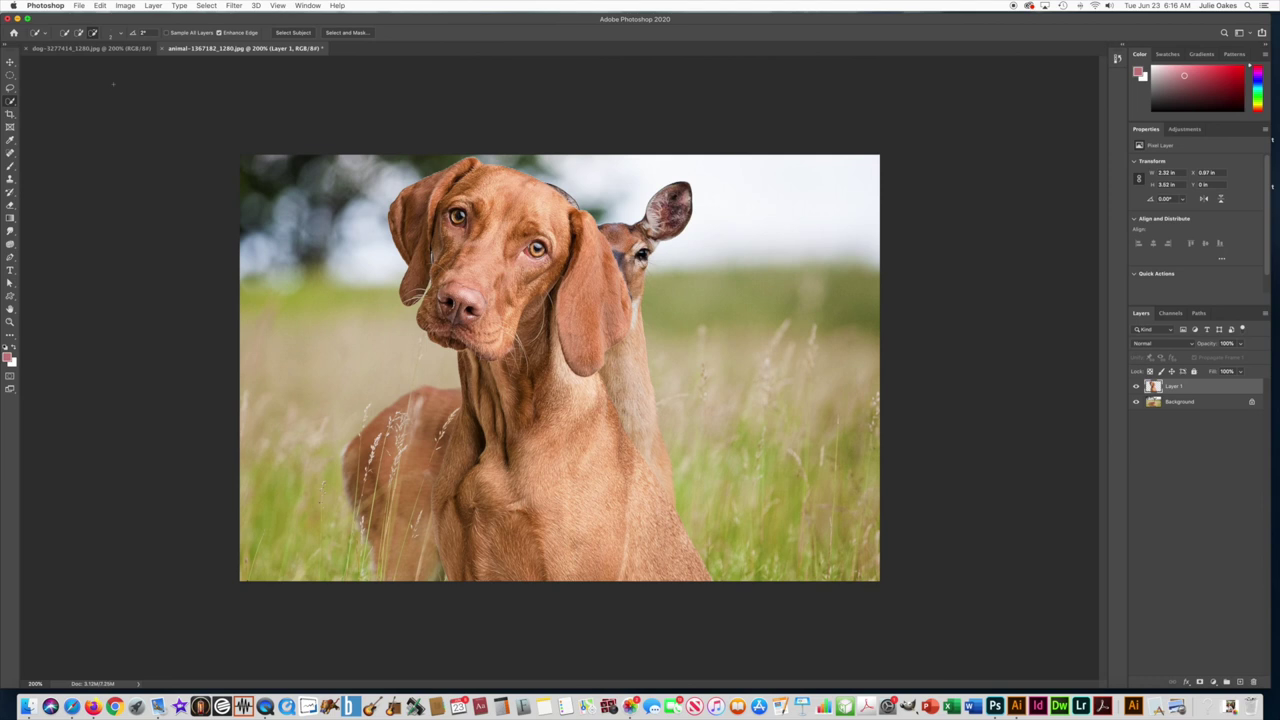
{"action": "key", "text": "super+t"}
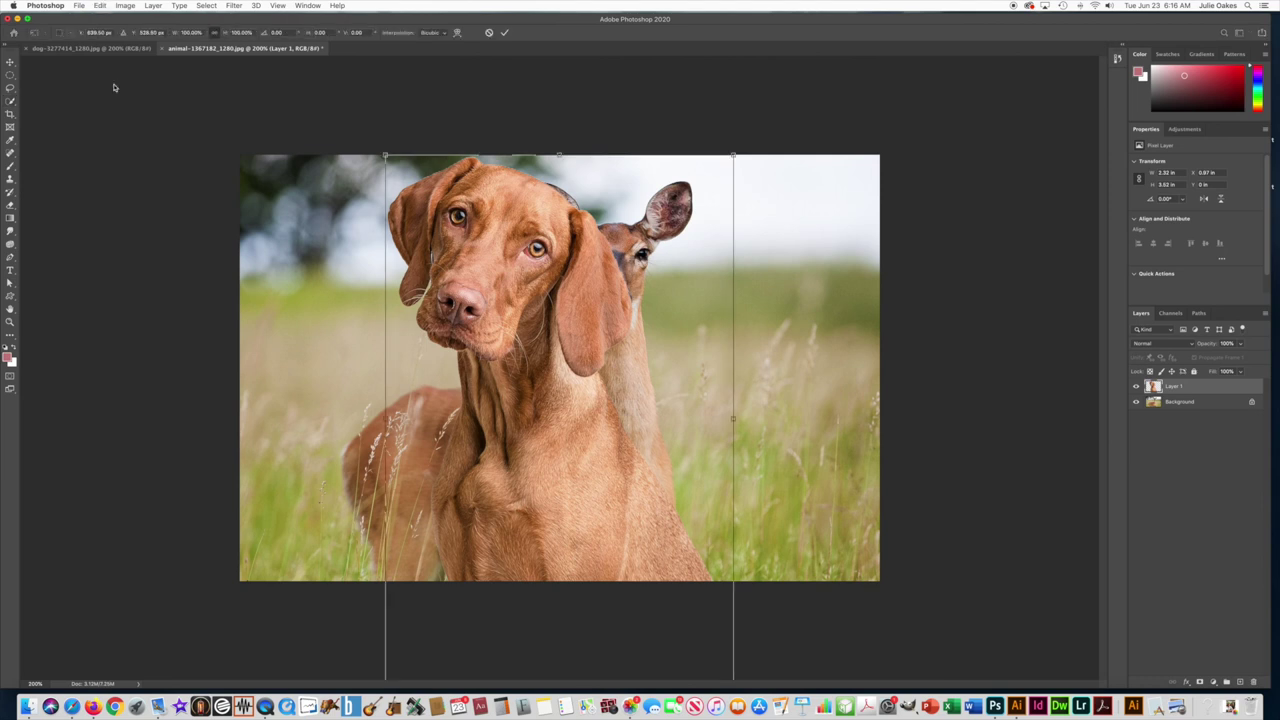
Step: Flip the pasted dog horizontally so it faces the other way
{"action": "left_click", "coordinate": [100, 5]}
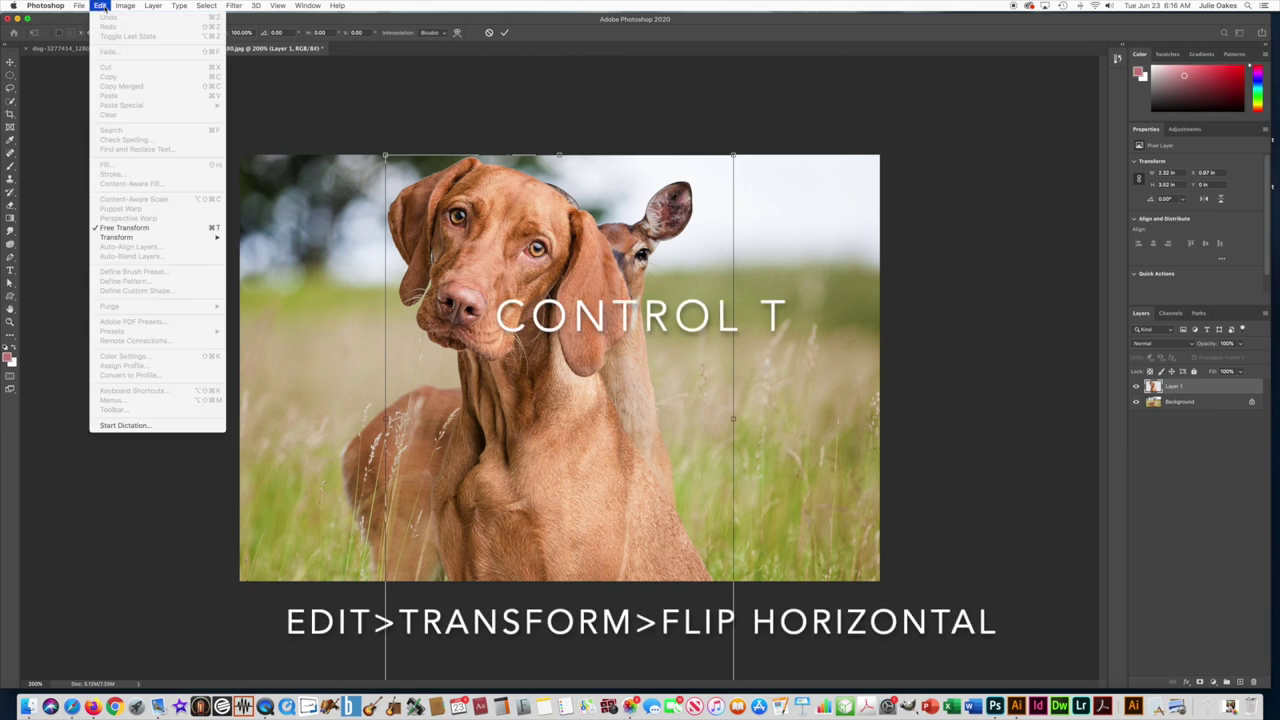
{"action": "mouse_move", "coordinate": [130, 237]}
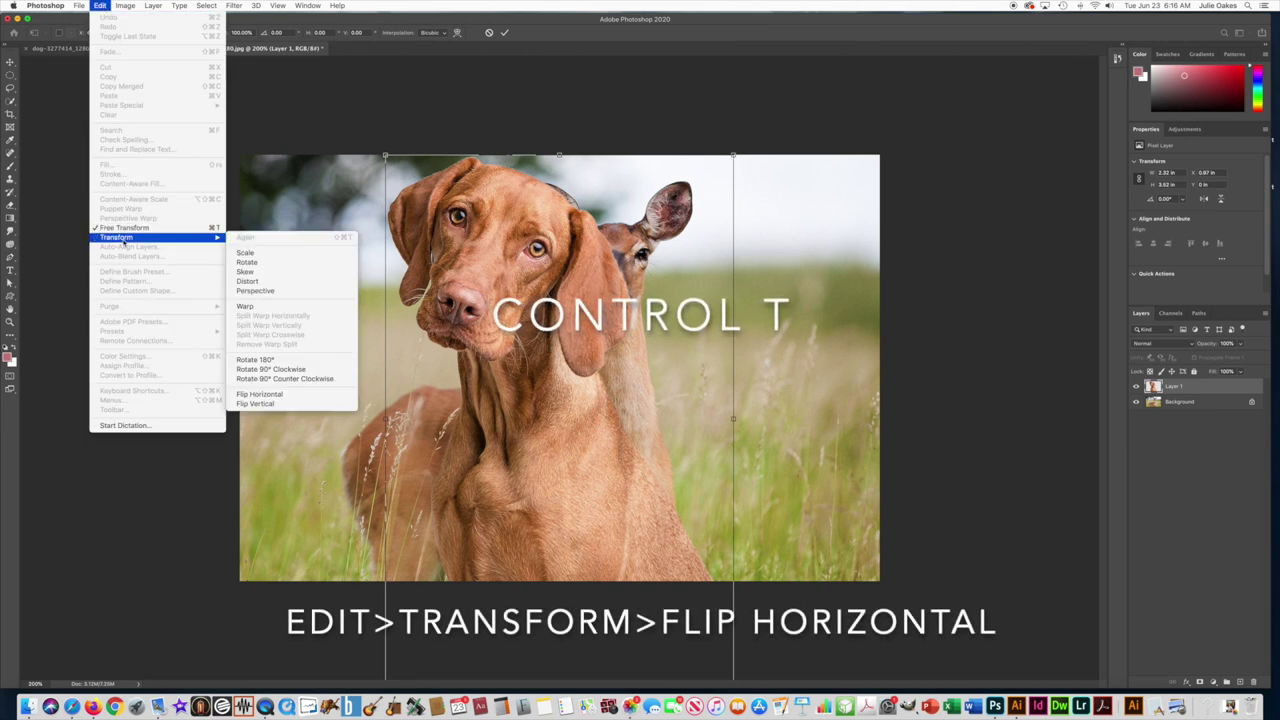
{"action": "left_click", "coordinate": [259, 395]}
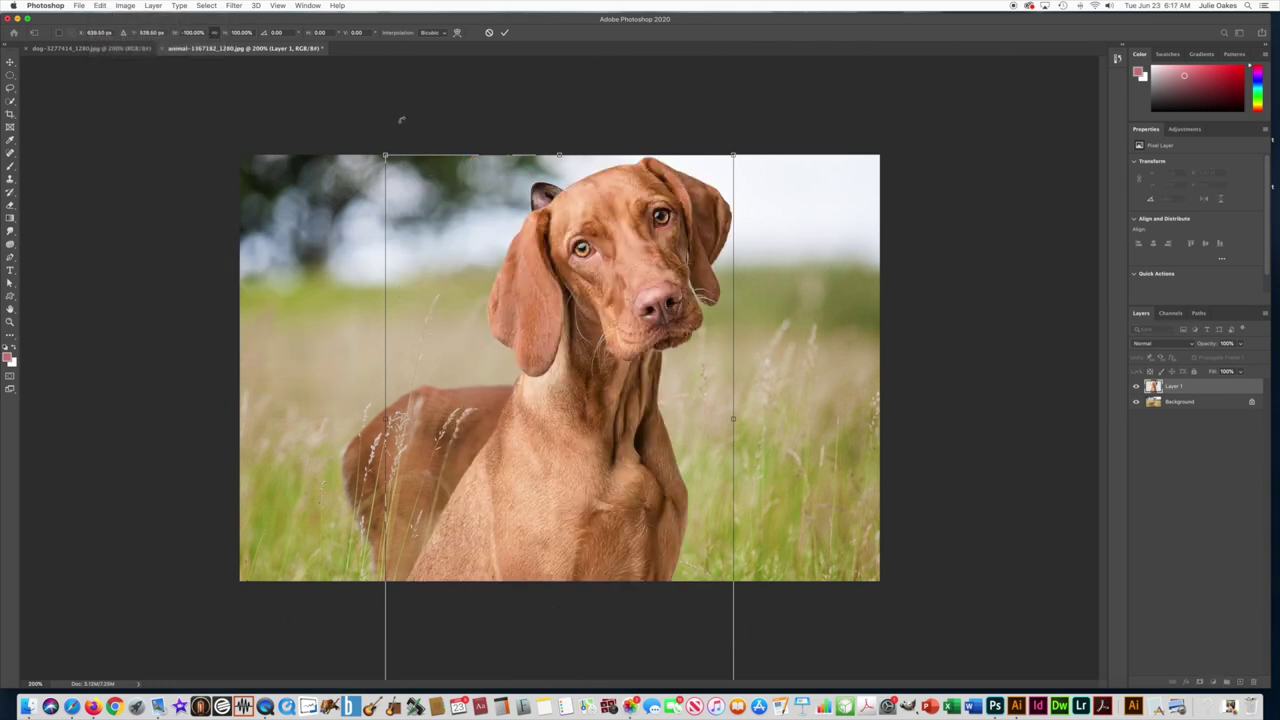
Step: Scale the dog to about 56.5% and place its head over the deer's head
{"action": "left_click_drag", "start_coordinate": [385, 156], "coordinate": [477, 318]}
{"action": "left_click_drag", "start_coordinate": [645, 351], "coordinate": [630, 229]}
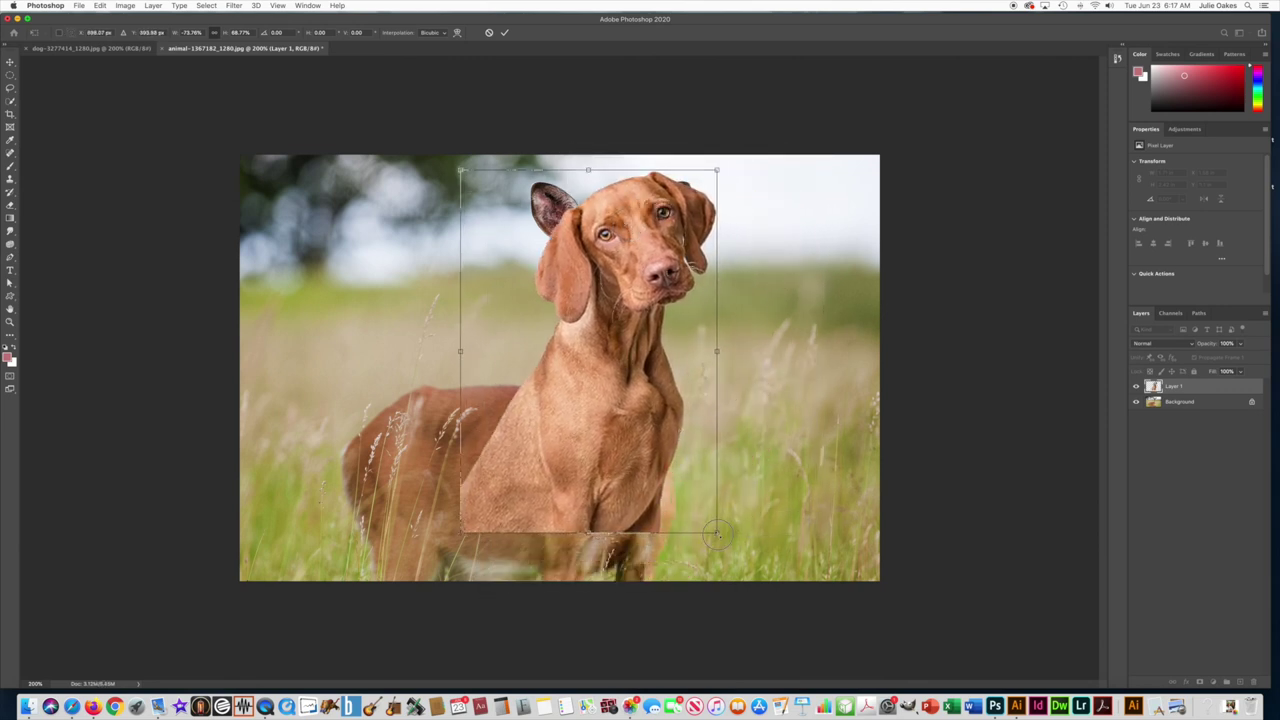
{"action": "left_click_drag", "start_coordinate": [717, 534], "coordinate": [663, 460]}
{"action": "left_click_drag", "start_coordinate": [563, 419], "coordinate": [599, 451]}
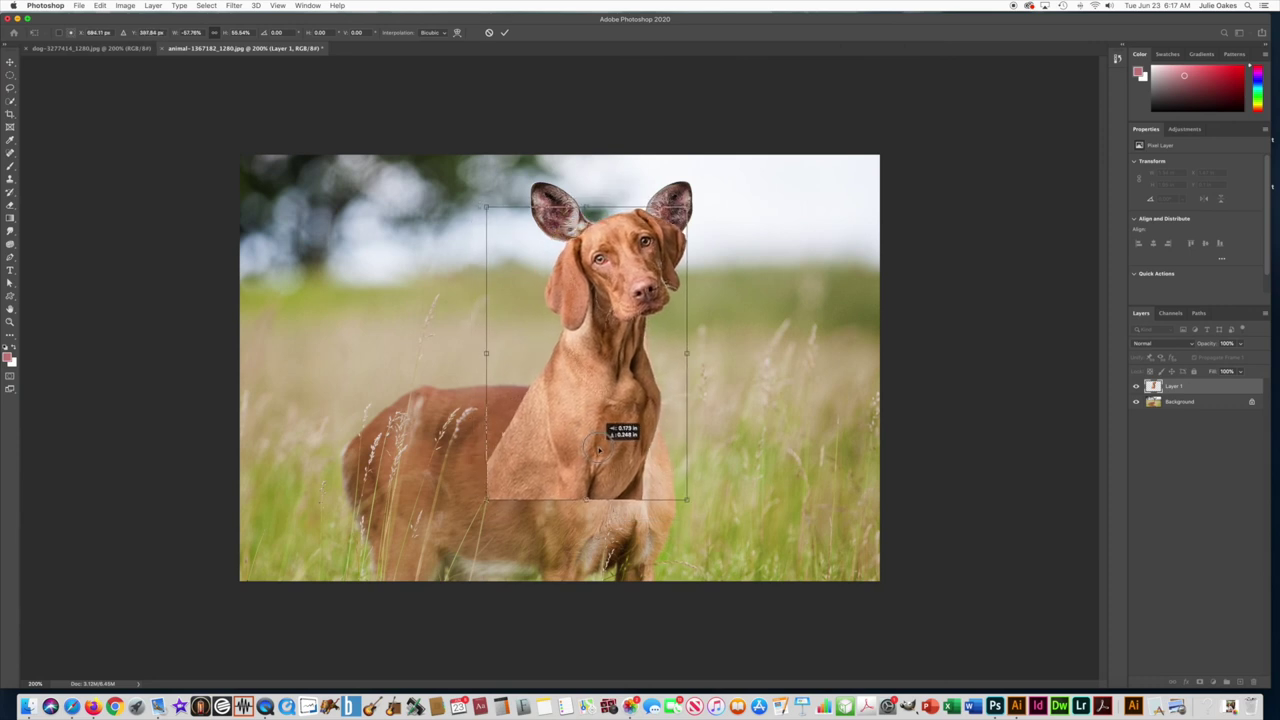
{"action": "key", "text": "Return"}
Step: Hide the dog layer and lasso the deer's head and ears on the Background layer
{"action": "key", "text": "w"}
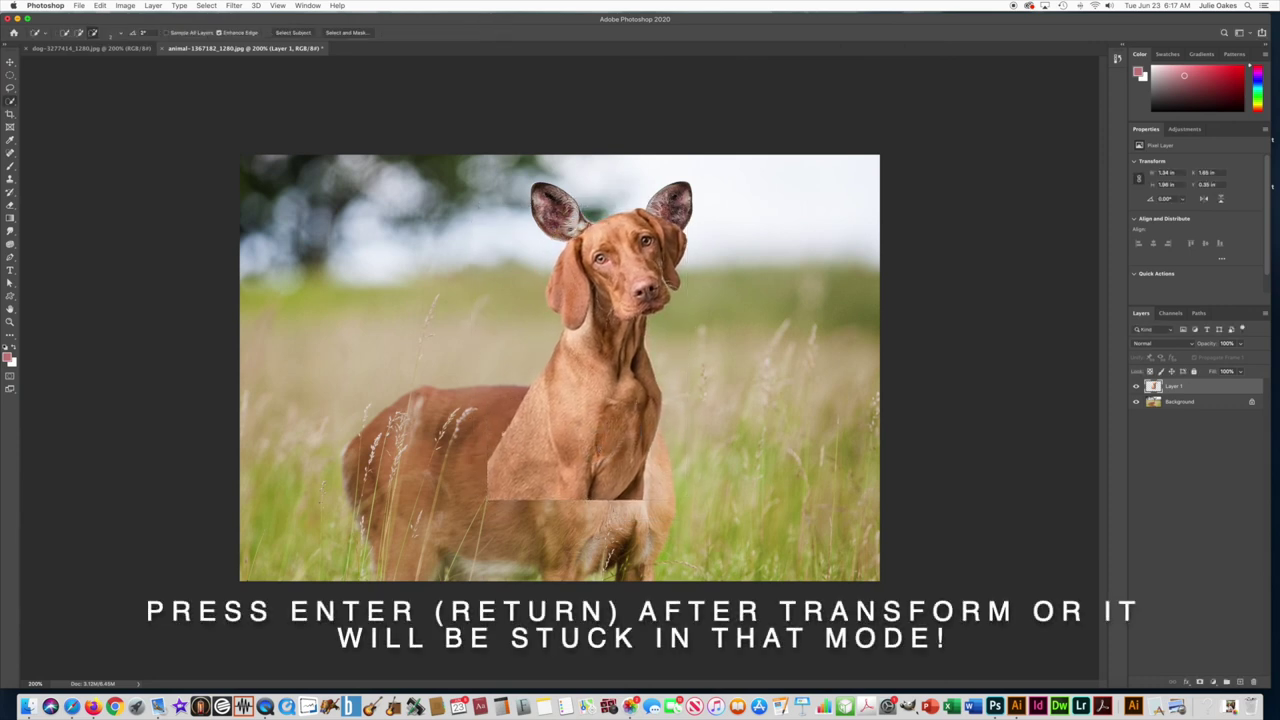
{"action": "left_click", "coordinate": [1135, 387]}
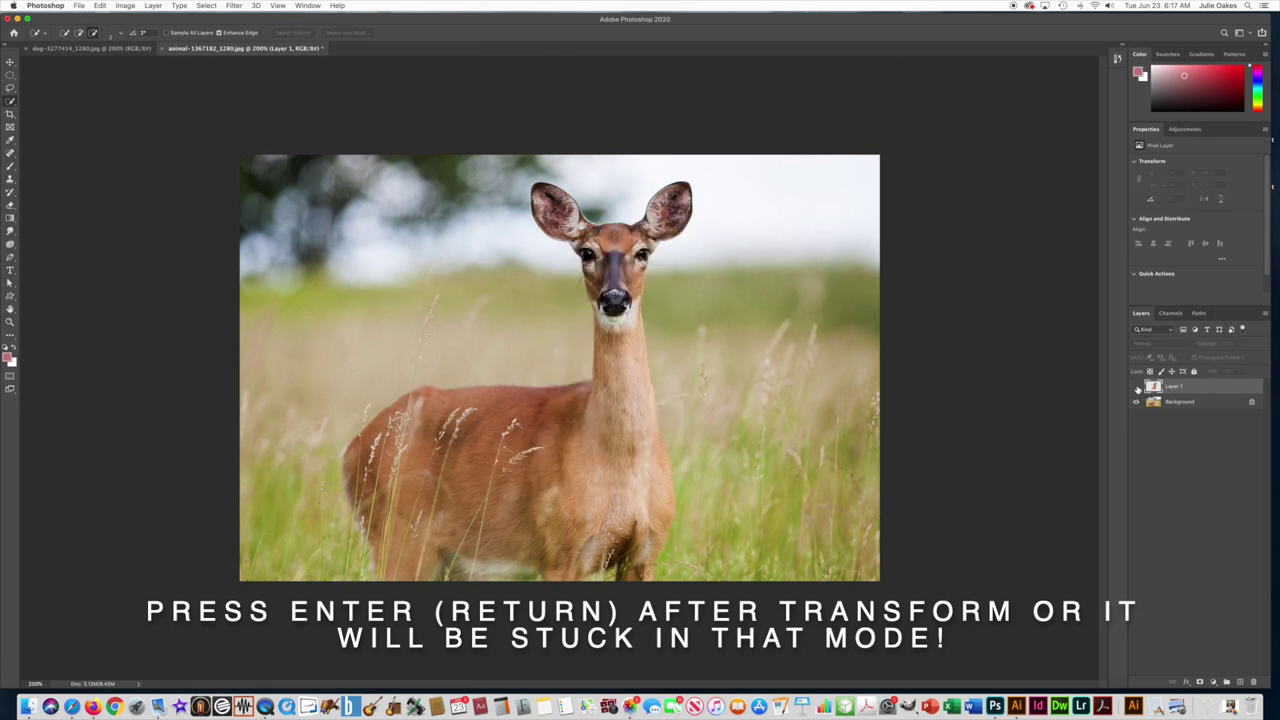
{"action": "left_click", "coordinate": [1190, 404]}
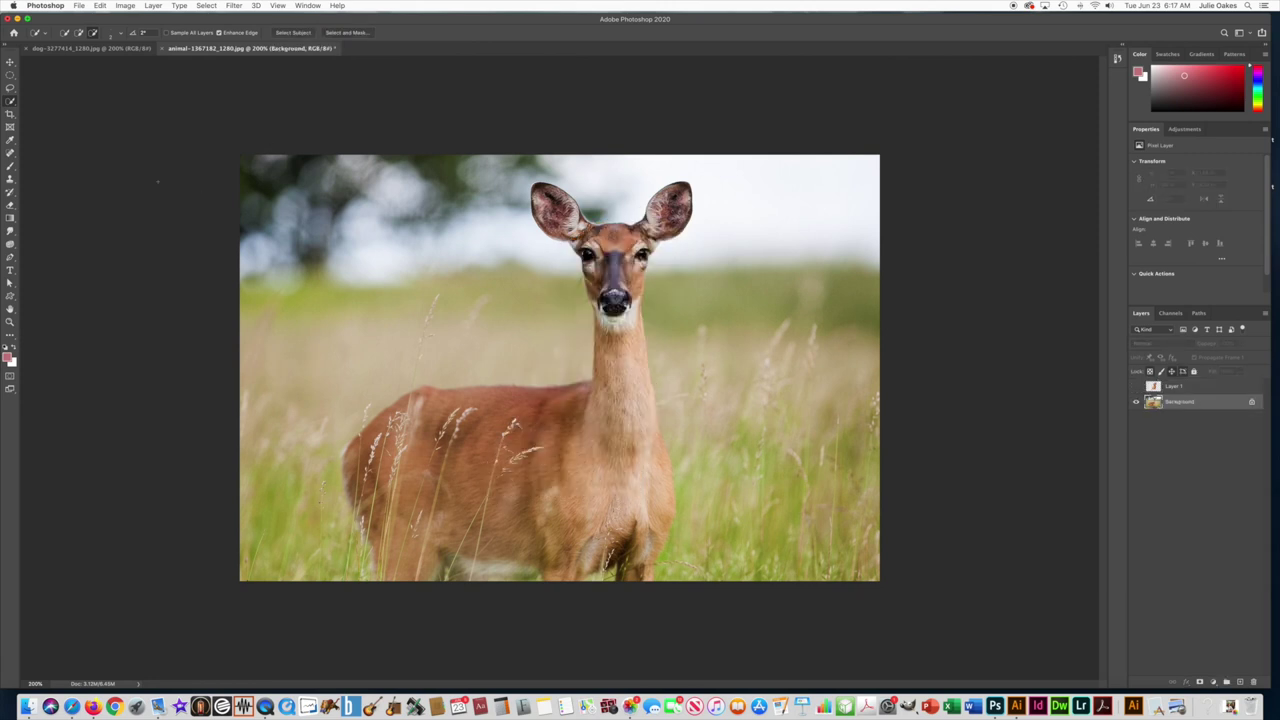
{"action": "left_click", "coordinate": [10, 89]}
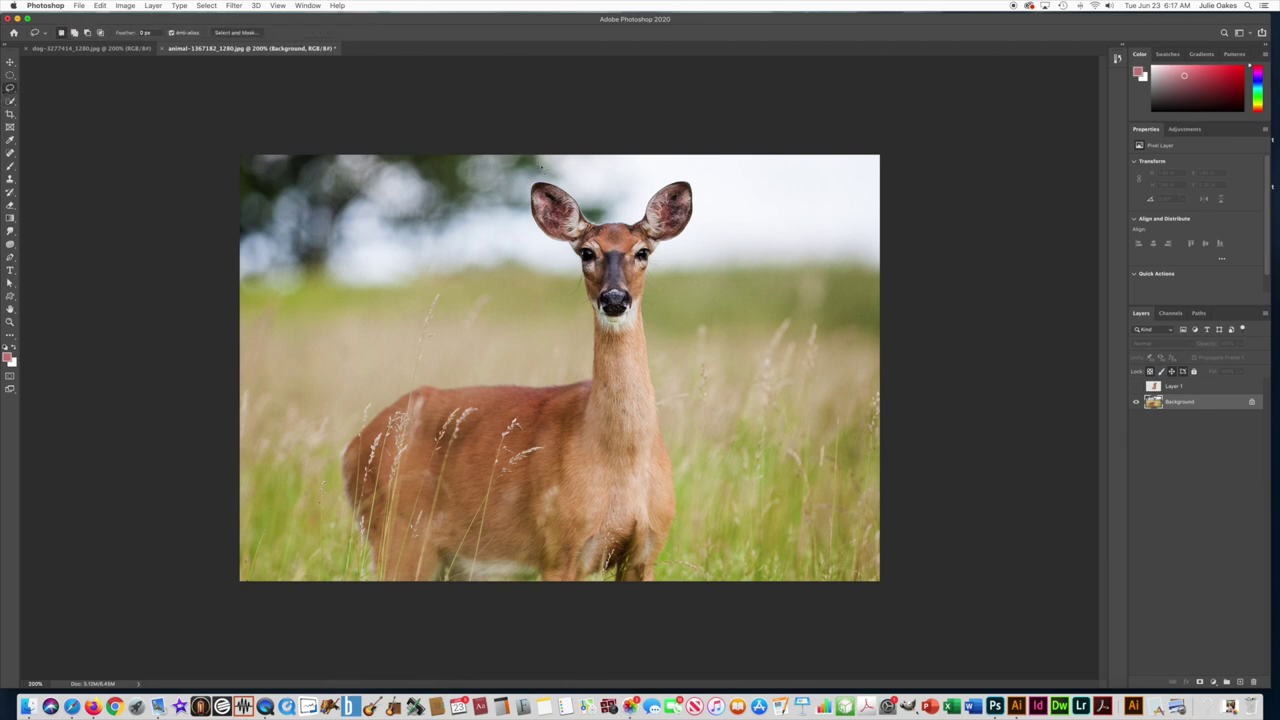
{"action": "left_click", "coordinate": [538, 177]}
{"action": "mouse_move", "coordinate": [524, 190]}
{"action": "left_mouse_down"}
{"action": "mouse_move", "coordinate": [514, 214]}
{"action": "mouse_move", "coordinate": [575, 276]}
{"action": "mouse_move", "coordinate": [605, 282]}
{"action": "mouse_move", "coordinate": [710, 248]}
{"action": "mouse_move", "coordinate": [710, 205]}
{"action": "mouse_move", "coordinate": [690, 172]}
{"action": "mouse_move", "coordinate": [560, 178]}
{"action": "left_mouse_up"}
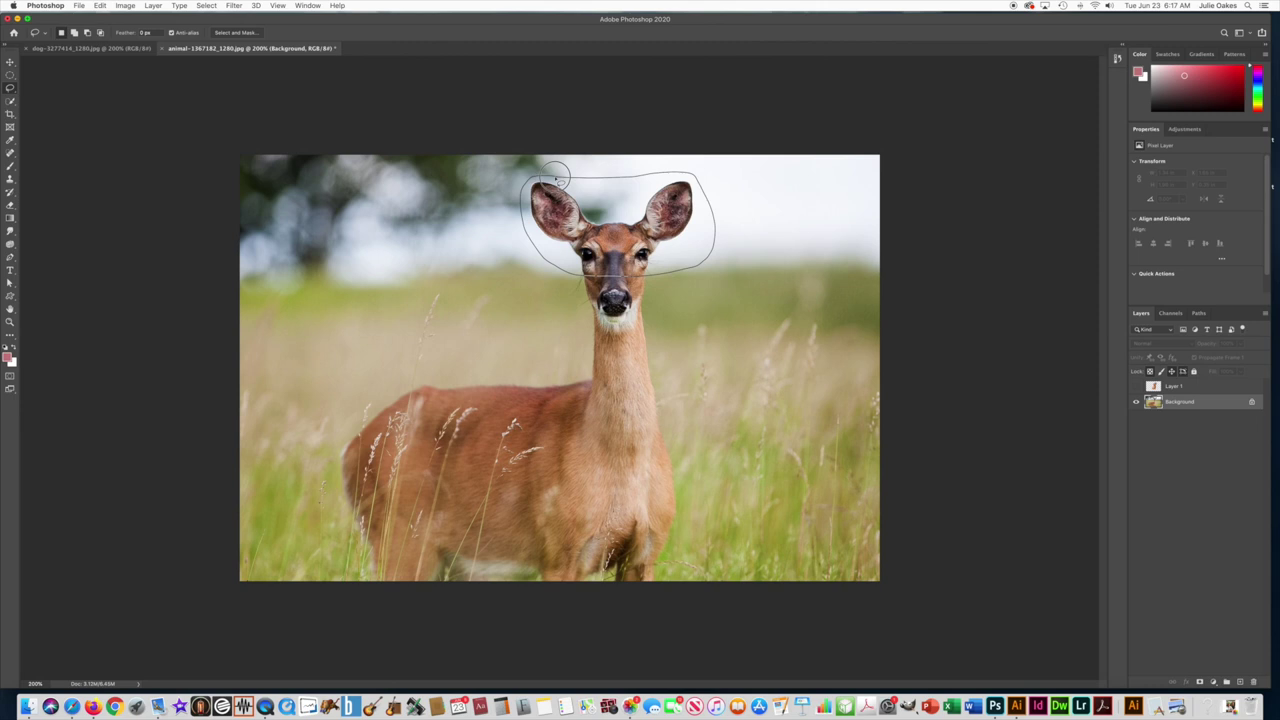
{"action": "left_click_drag", "start_coordinate": [556, 178], "coordinate": [540, 182]}
Step: Use the Patch tool to replace the deer's head and ears with sky from the right
{"action": "left_click", "coordinate": [10, 152]}
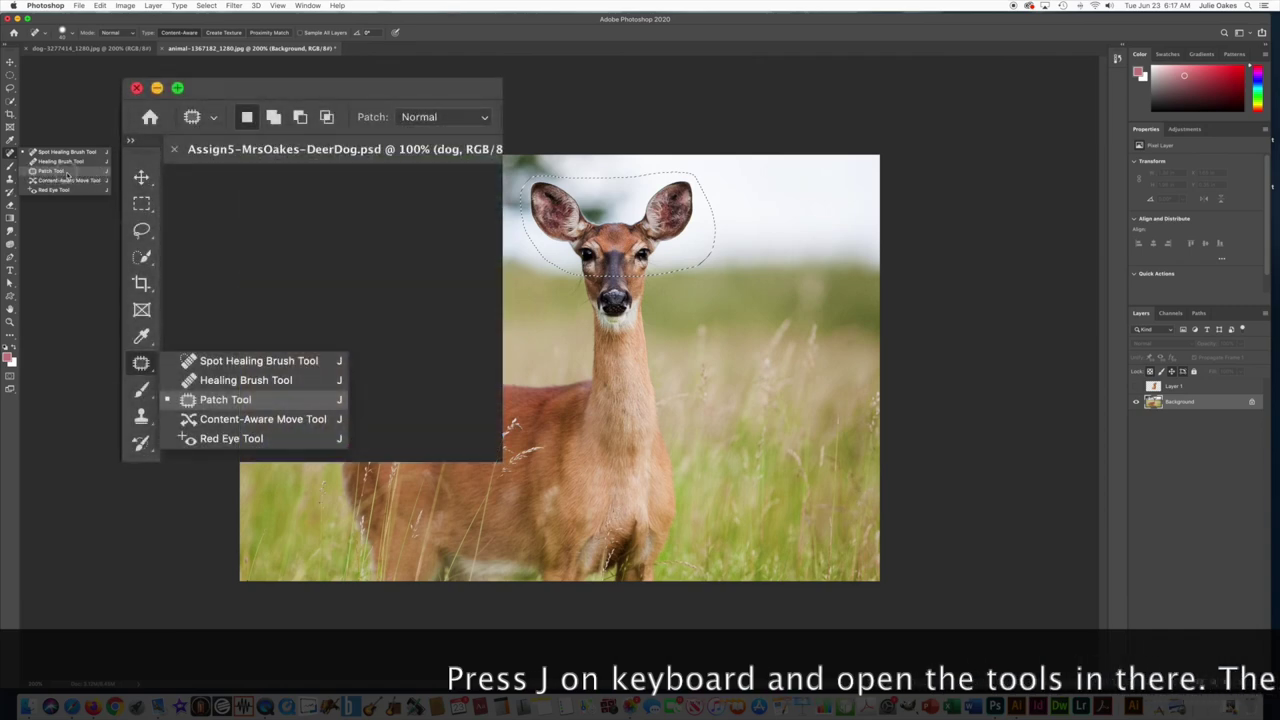
{"action": "left_click", "coordinate": [45, 171]}
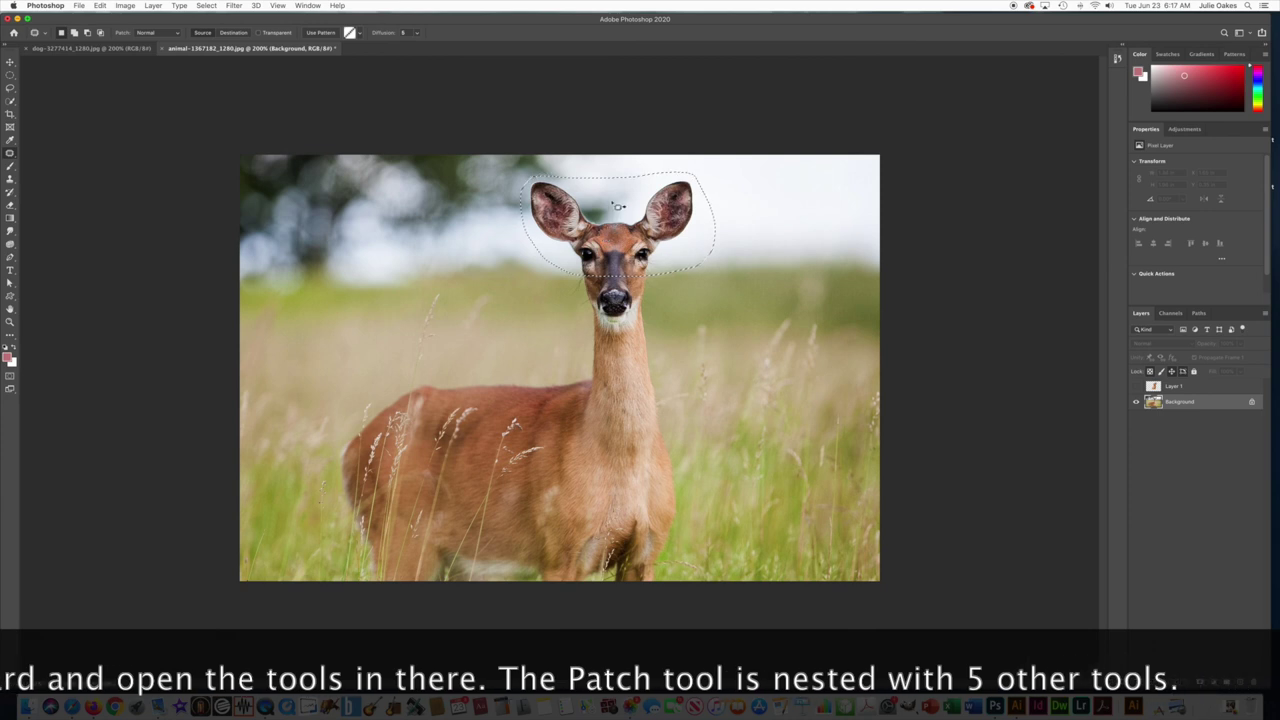
{"action": "left_click_drag", "start_coordinate": [617, 207], "coordinate": [781, 199]}
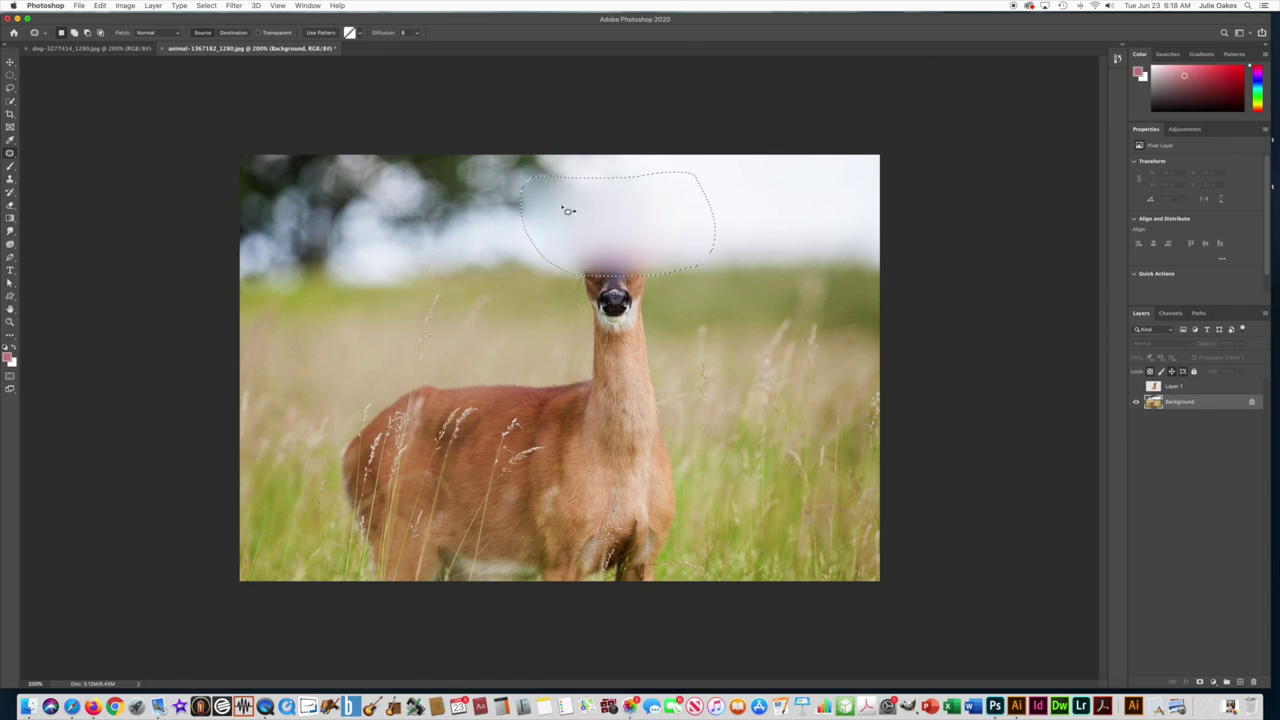
{"action": "left_click", "coordinate": [205, 5]}
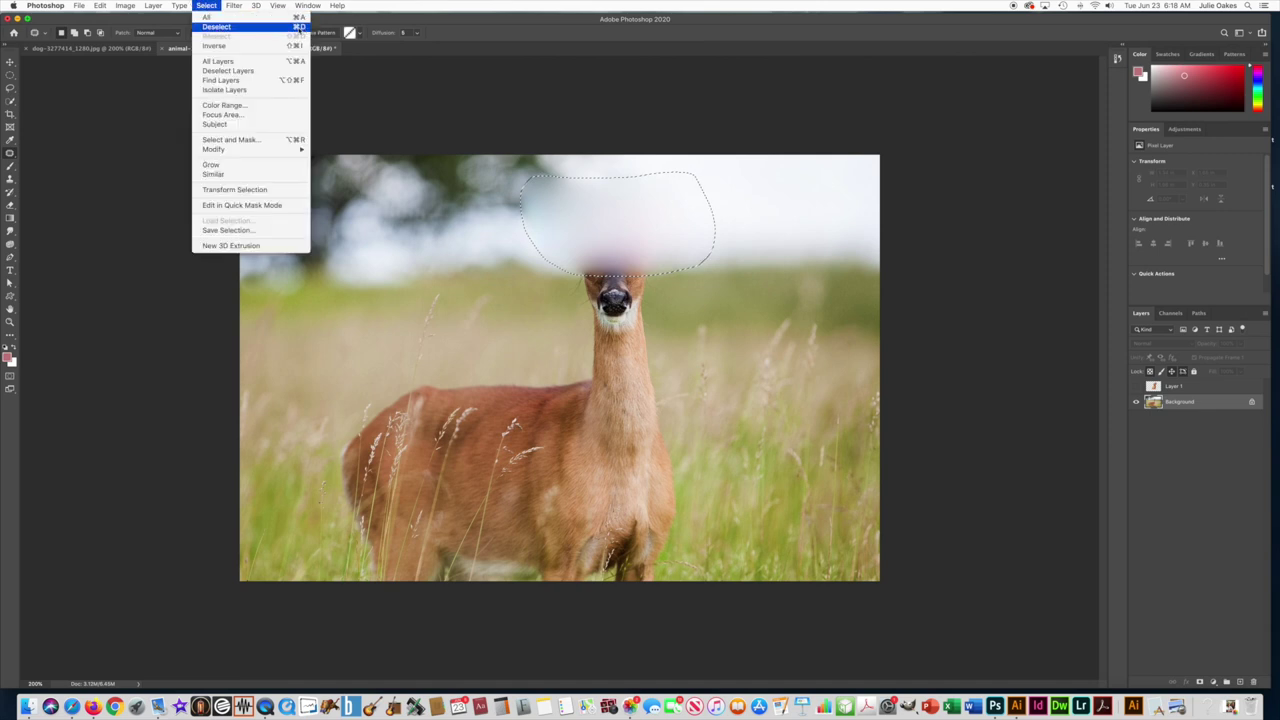
Step: Deselect, rename Layer 1 to 'dog', and toggle its visibility to compare with the deer
{"action": "left_click", "coordinate": [298, 28]}
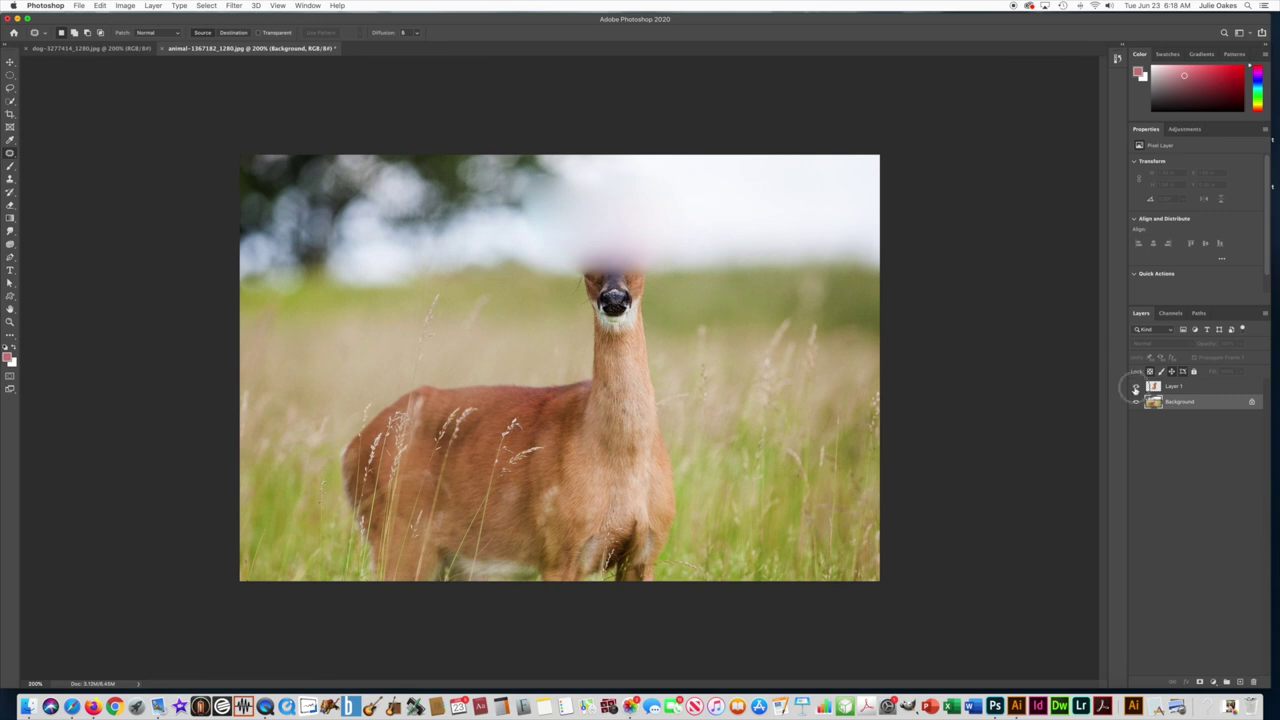
{"action": "left_click", "coordinate": [1135, 388]}
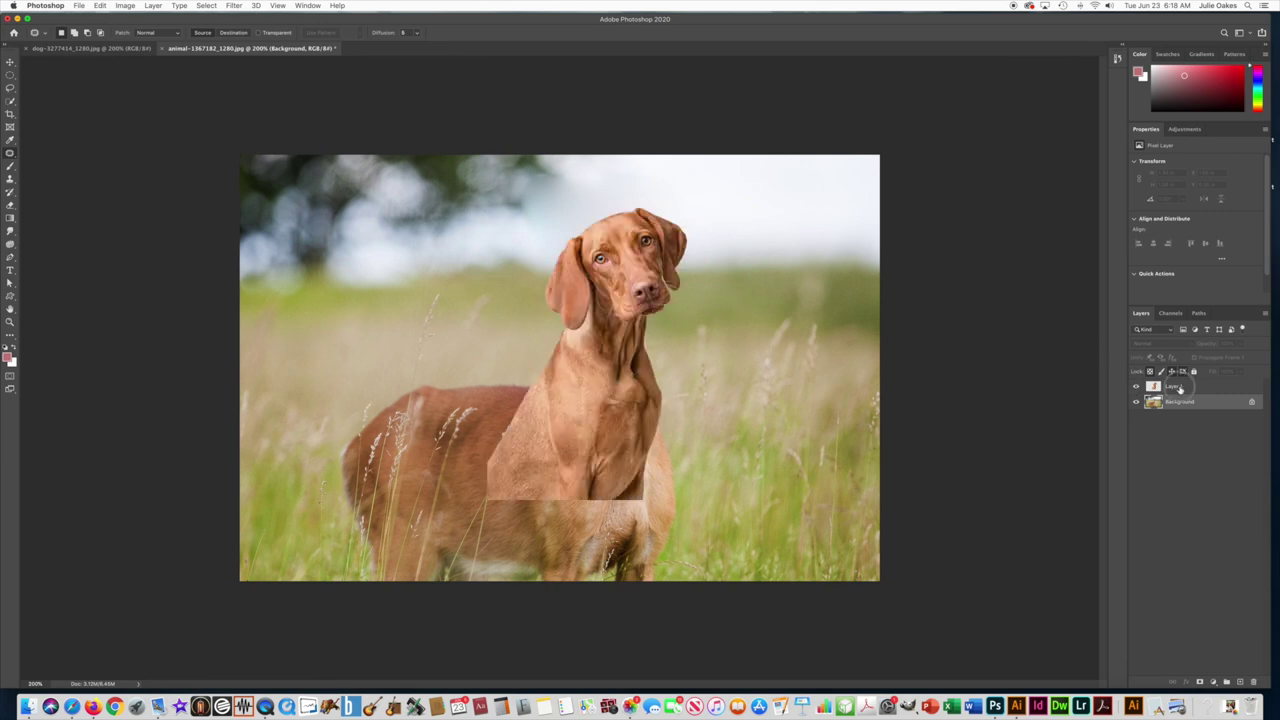
{"action": "left_click", "coordinate": [1178, 388]}
{"action": "double_click", "coordinate": [1173, 387]}
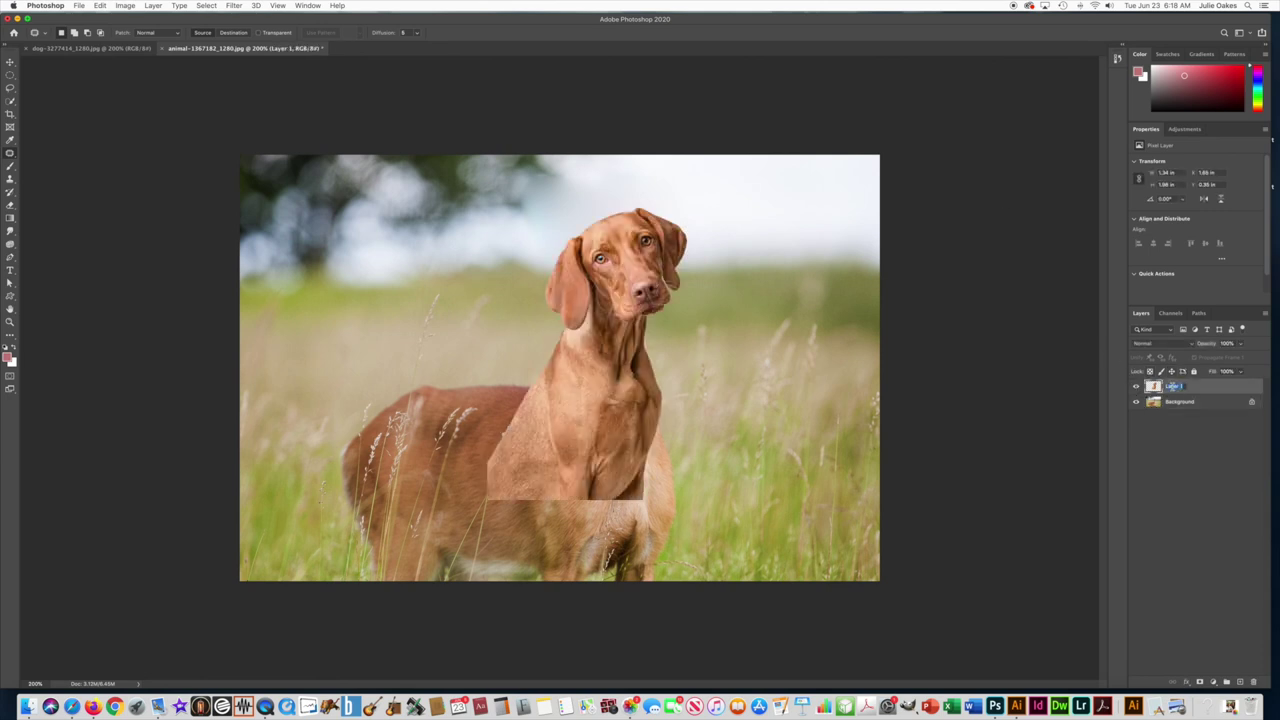
{"action": "key", "text": "Return"}
{"action": "left_click", "coordinate": [1136, 387]}
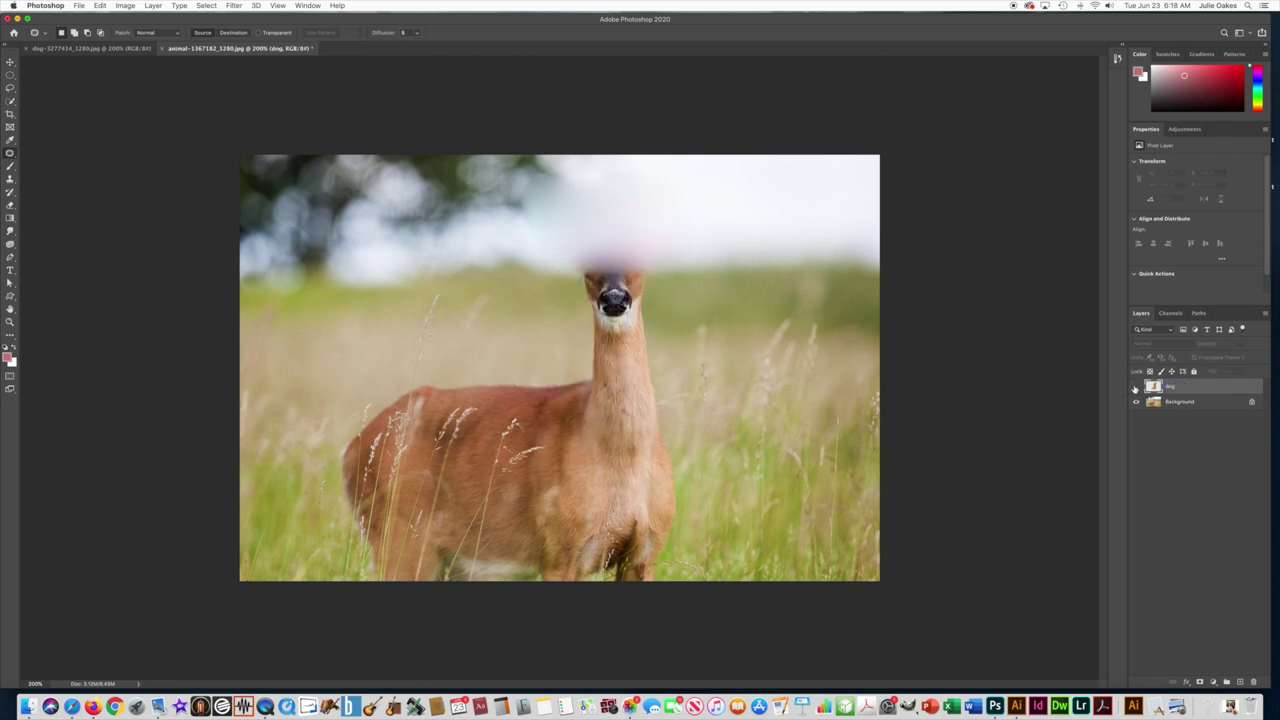
{"action": "left_click", "coordinate": [1136, 388]}
{"action": "left_click", "coordinate": [1136, 388]}
{"action": "left_click", "coordinate": [1136, 388]}
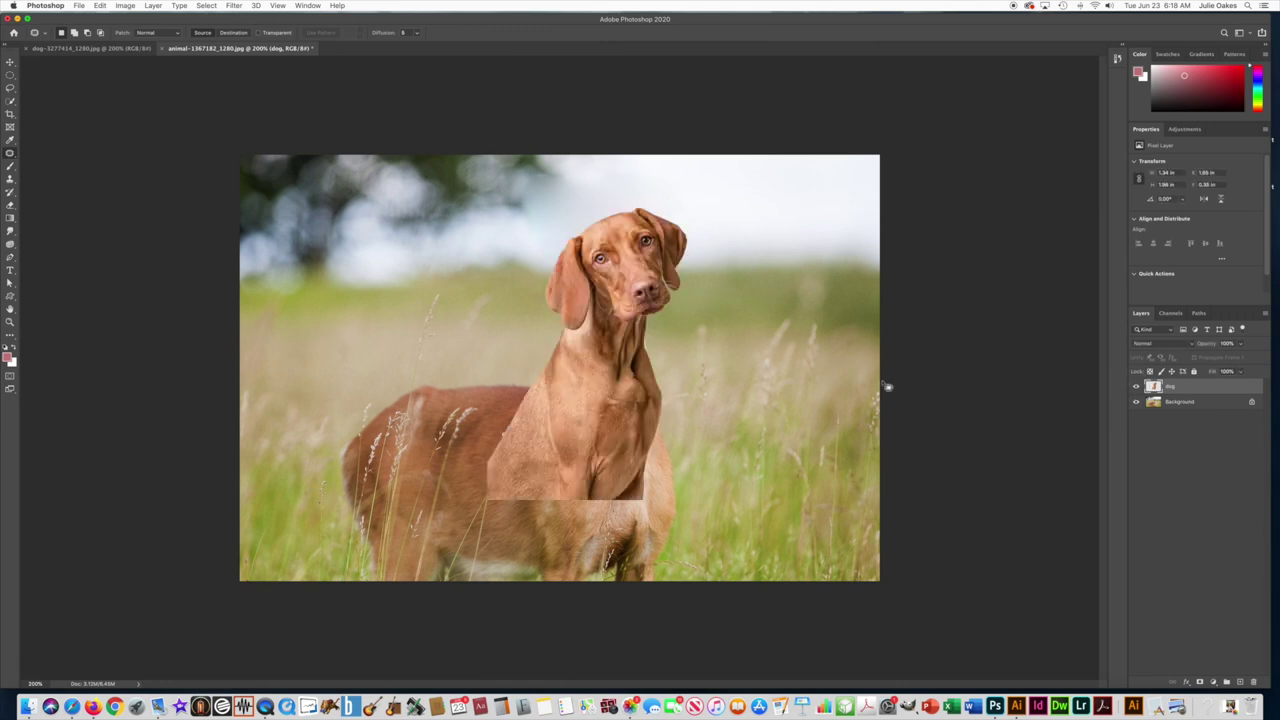
Step: Move the dog right over the deer's neck and tilt it about 4.5° counterclockwise
{"action": "key", "text": "super+t"}
{"action": "mouse_move", "coordinate": [592, 392]}
{"action": "left_mouse_down"}
{"action": "mouse_move", "coordinate": [668, 402]}
{"action": "mouse_move", "coordinate": [615, 385]}
{"action": "left_mouse_up"}
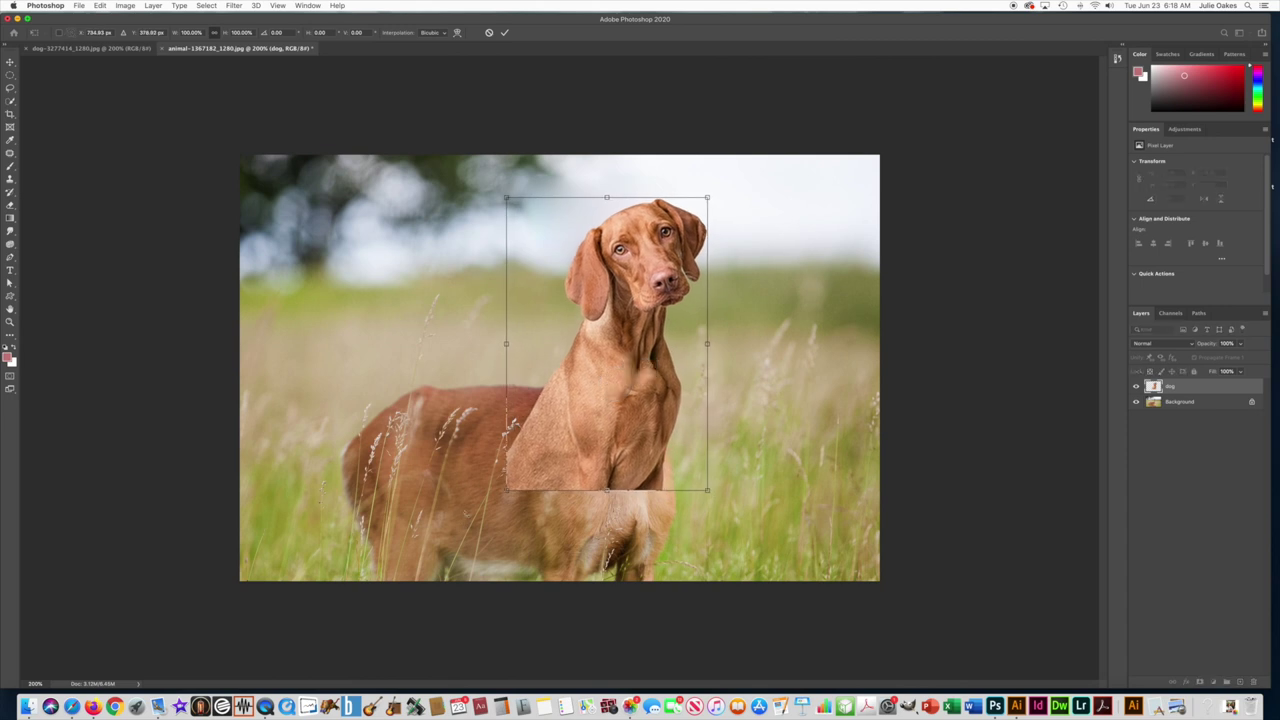
{"action": "left_click_drag", "start_coordinate": [510, 500], "coordinate": [522, 506]}
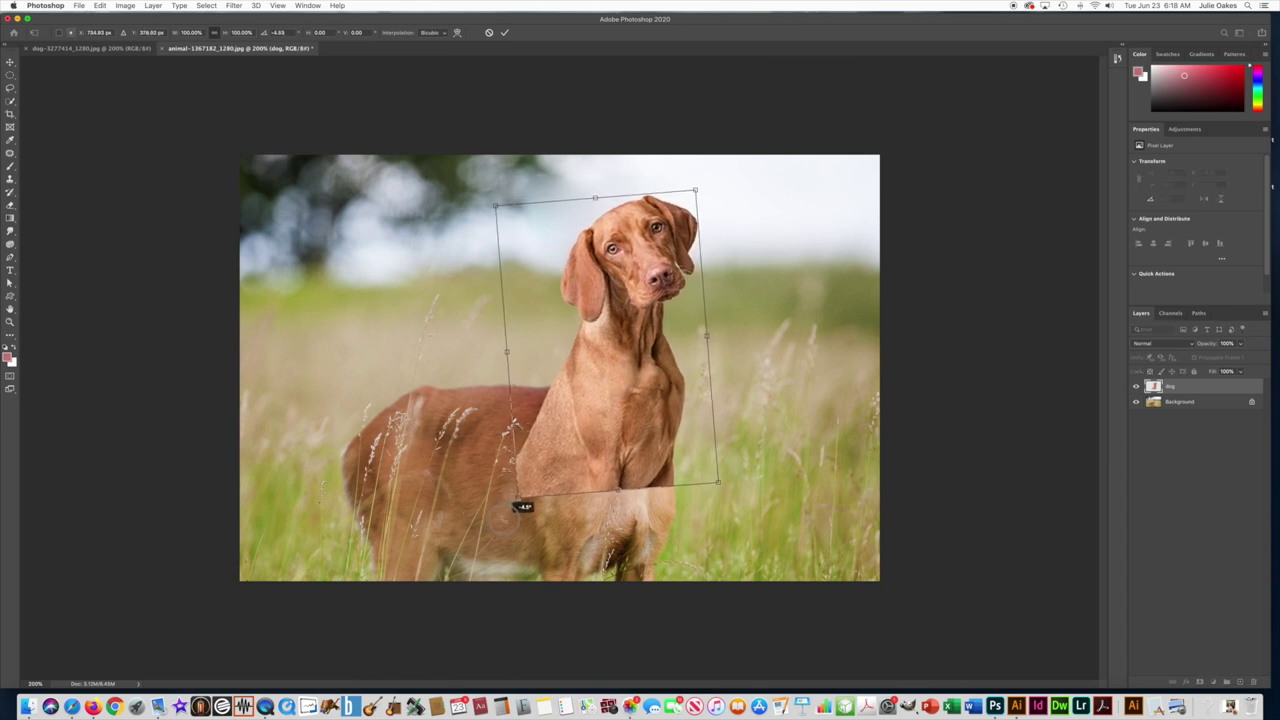
{"action": "key", "text": "Escape"}
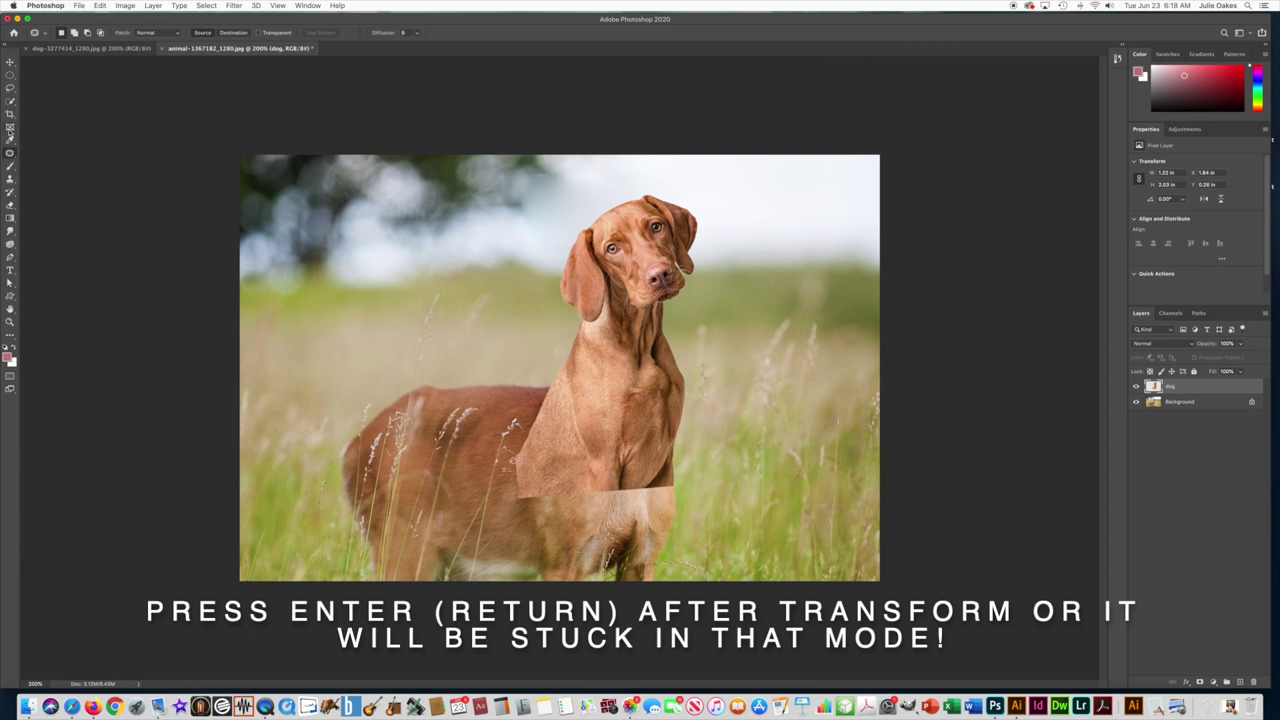
{"action": "left_click", "coordinate": [10, 205]}
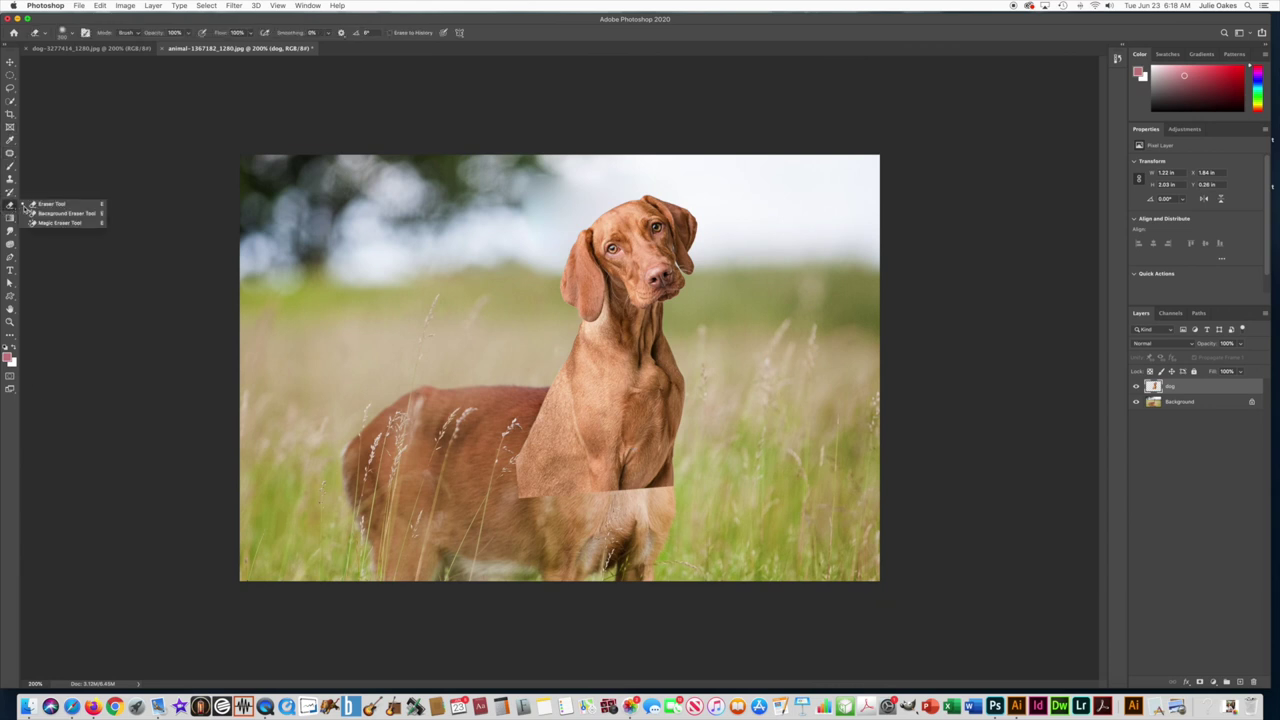
Step: Erase the dog's chest seam with a 300 px, 0% hardness eraser, then nudge the dog down-right
{"action": "left_click", "coordinate": [52, 204]}
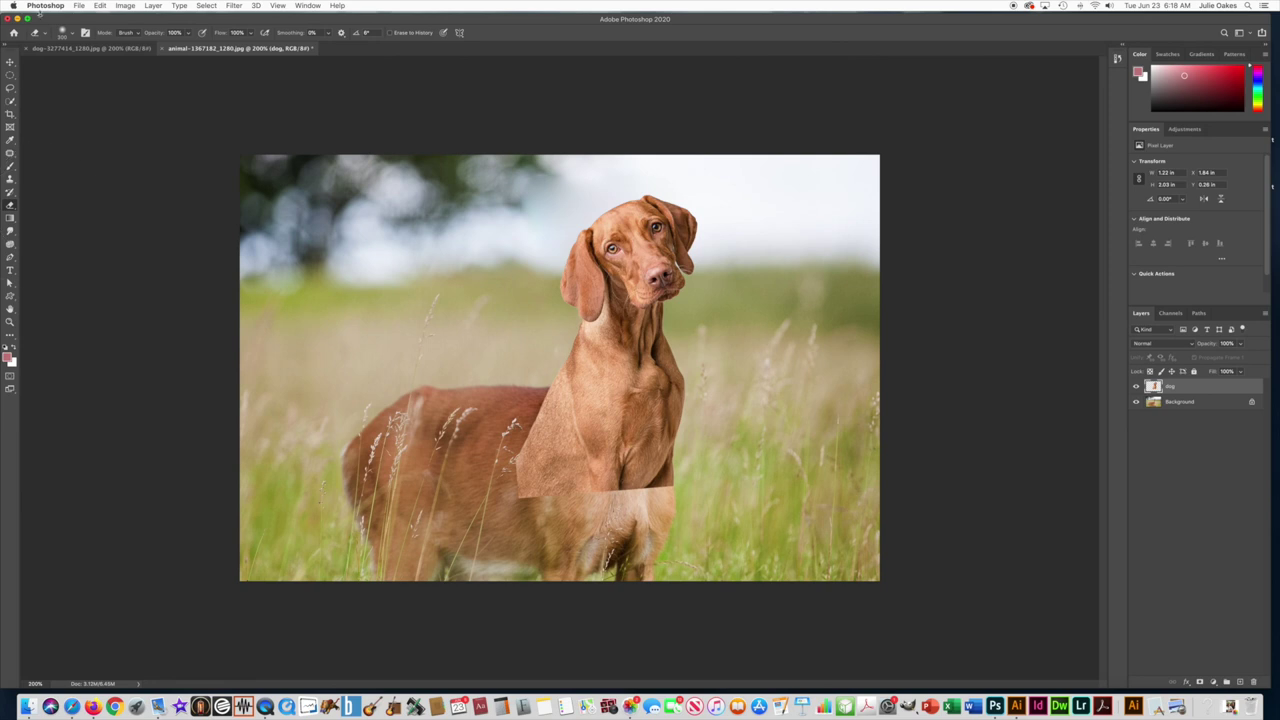
{"action": "left_click", "coordinate": [62, 33]}
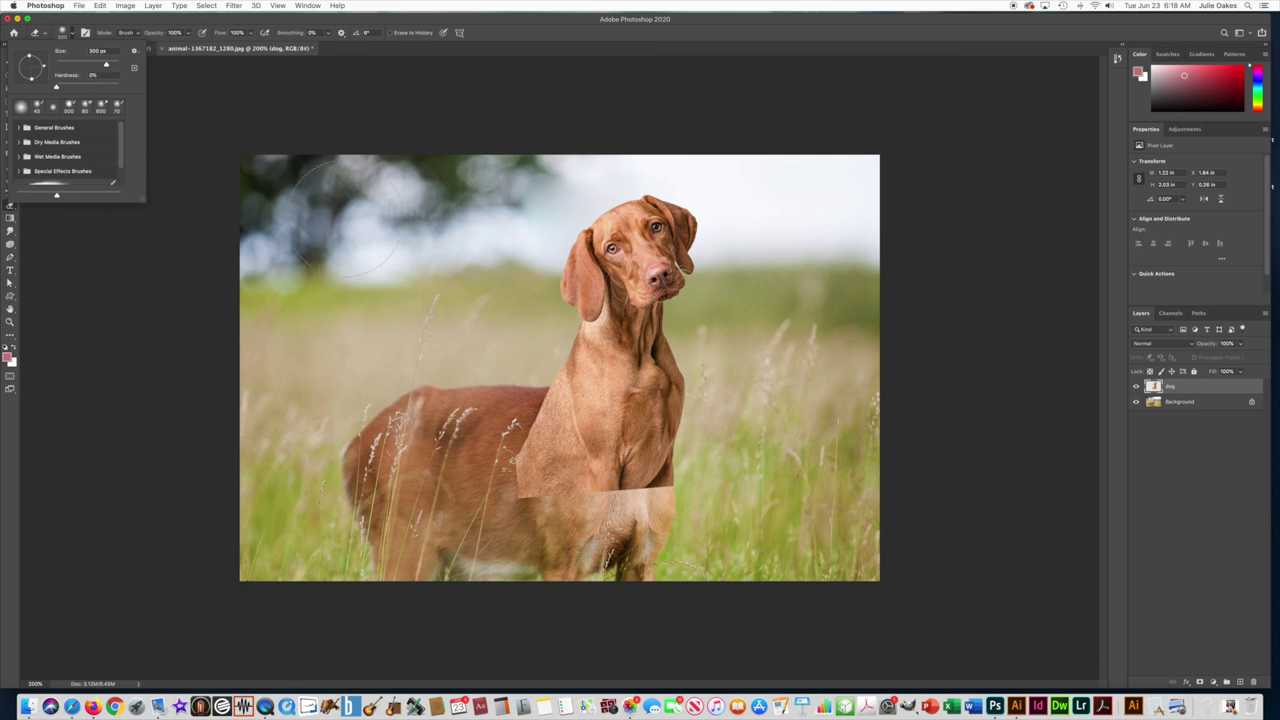
{"action": "left_click", "coordinate": [570, 453]}
{"action": "mouse_move", "coordinate": [560, 457]}
{"action": "left_mouse_down"}
{"action": "mouse_move", "coordinate": [595, 487]}
{"action": "mouse_move", "coordinate": [694, 486]}
{"action": "mouse_move", "coordinate": [700, 457]}
{"action": "mouse_move", "coordinate": [725, 434]}
{"action": "left_mouse_up"}
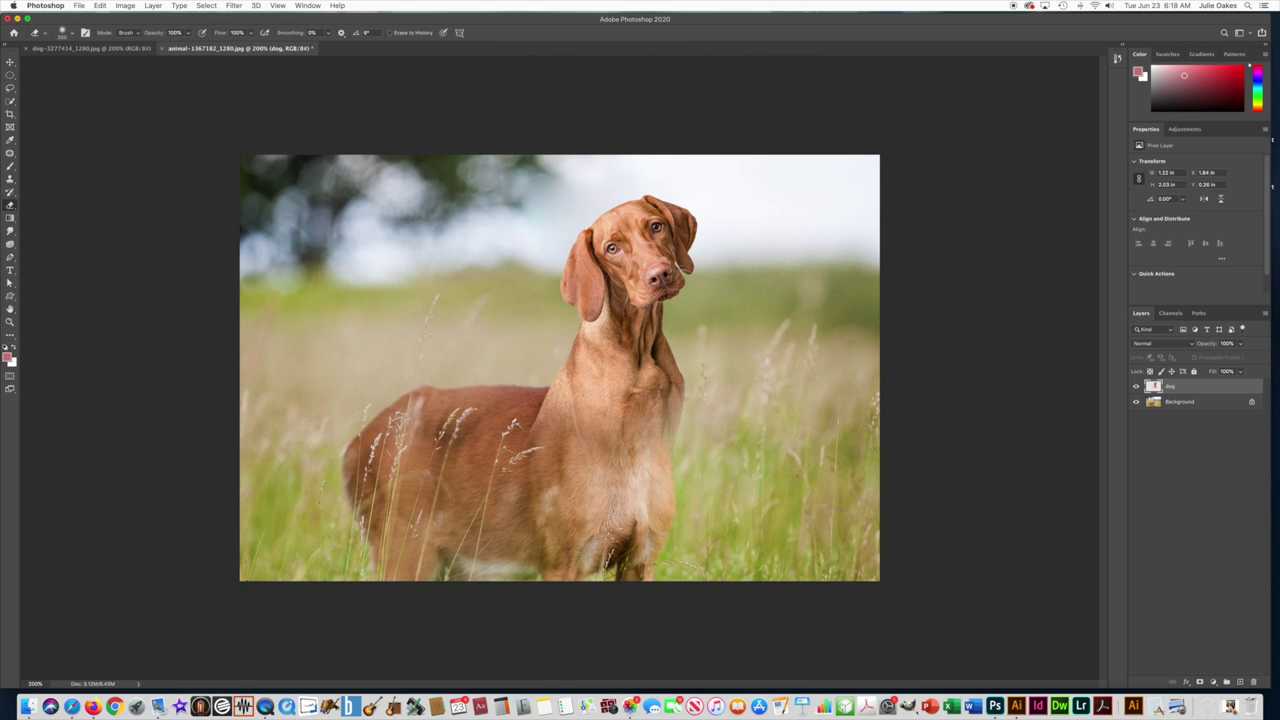
{"action": "left_click_drag", "start_coordinate": [556, 425], "coordinate": [565, 401]}
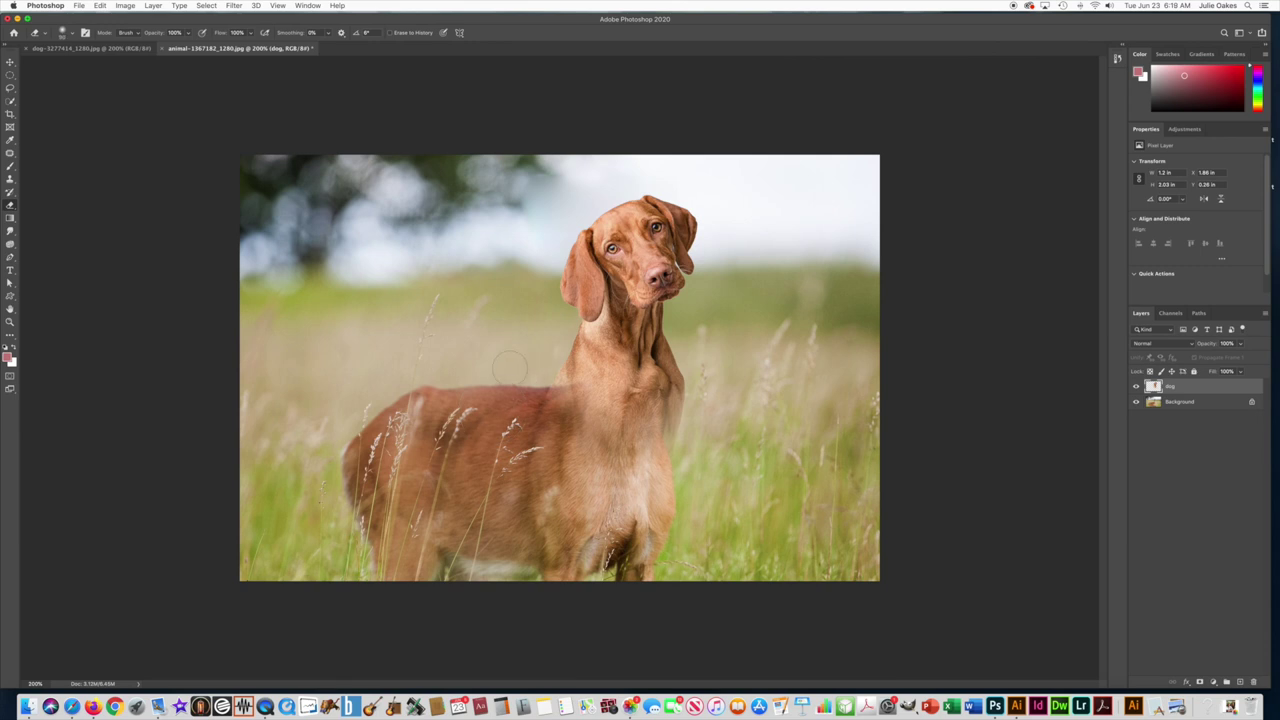
{"action": "key", "text": "ctrl+t"}
{"action": "left_click_drag", "start_coordinate": [594, 376], "coordinate": [600, 393]}
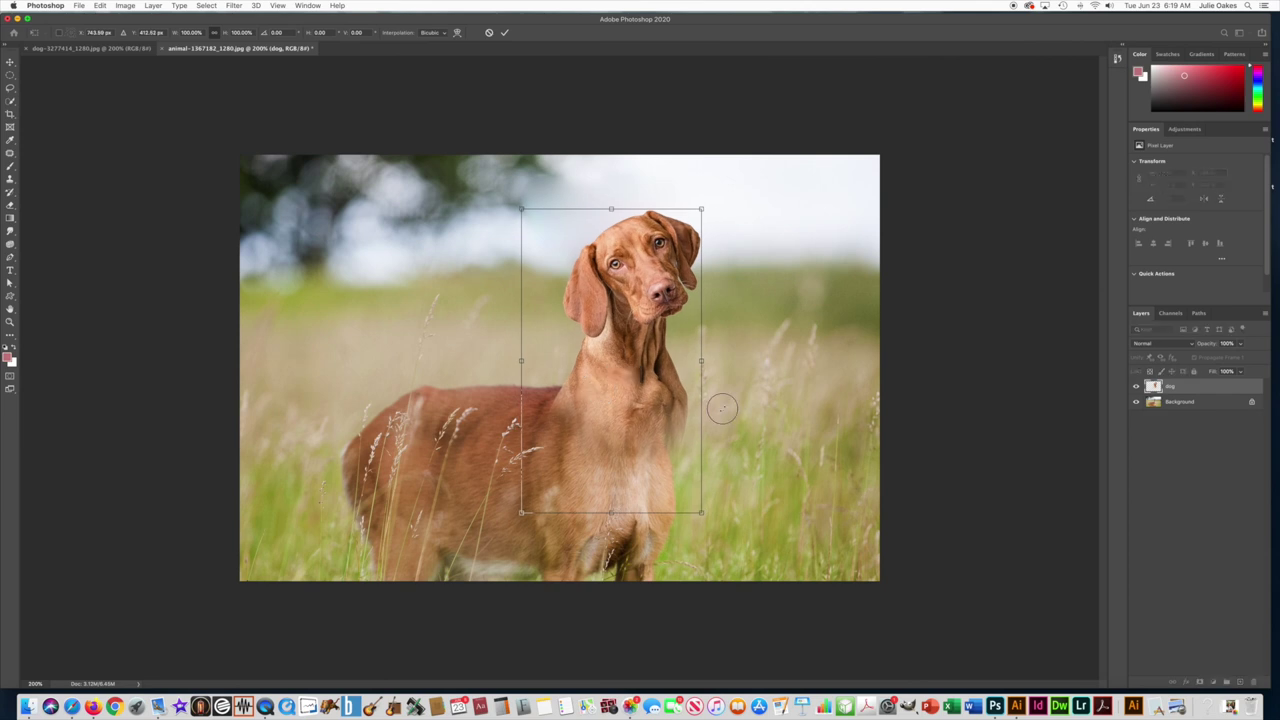
Step: Rotate the dog about 11° more clockwise and lower it slightly left onto the neck
{"action": "left_click_drag", "start_coordinate": [722, 408], "coordinate": [705, 432]}
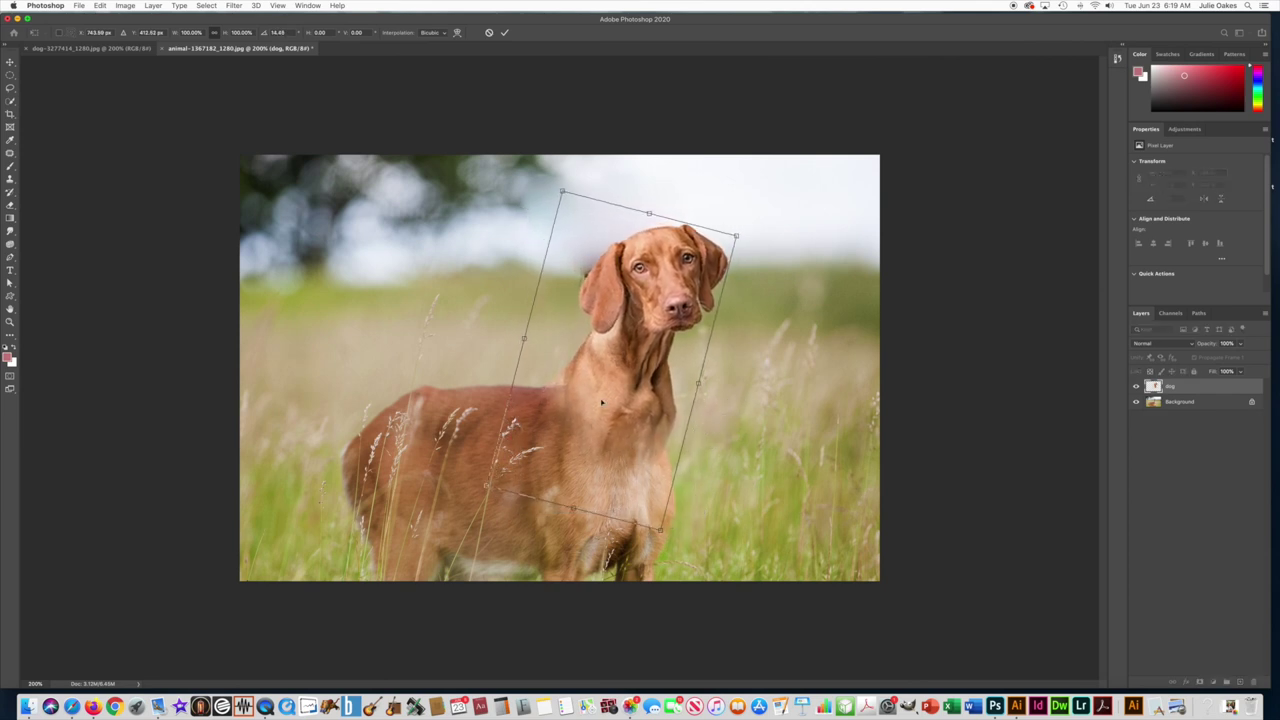
{"action": "left_click_drag", "start_coordinate": [602, 402], "coordinate": [589, 409]}
{"action": "key", "text": "Return"}
{"action": "key", "text": "e"}
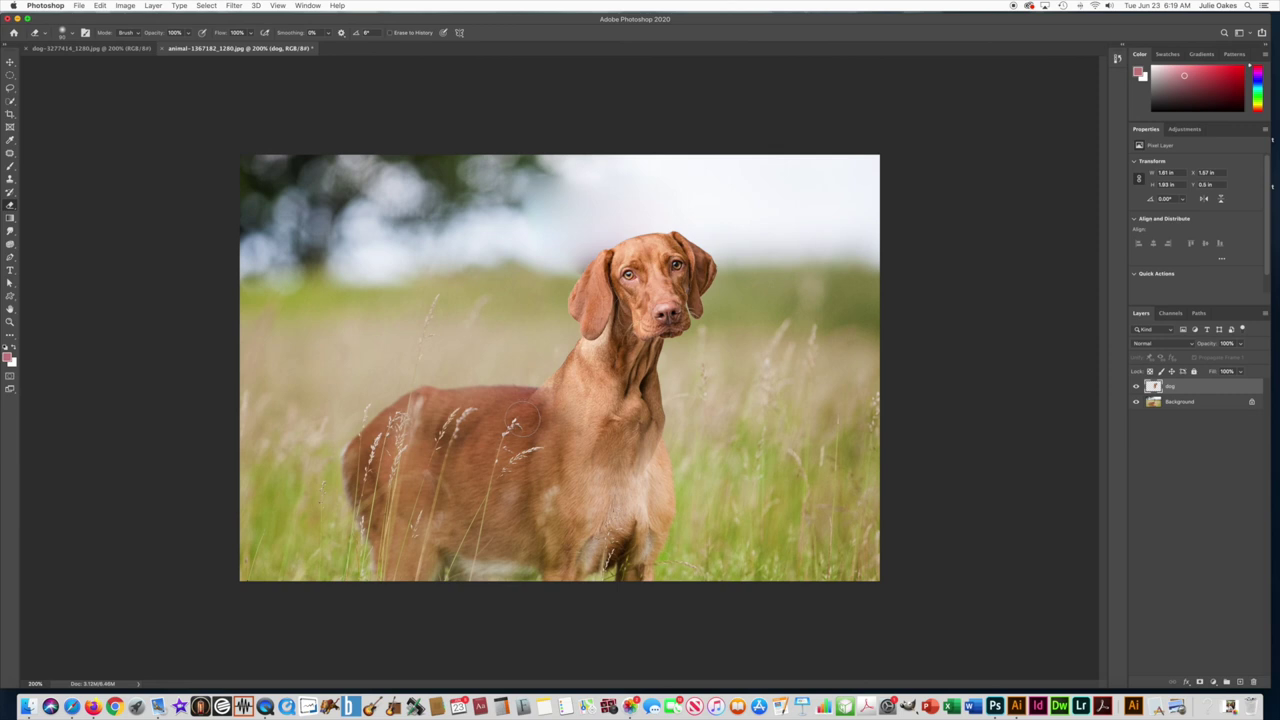
Step: Erase the dog's shoulder and chest edges, switching to a 38 px eraser for a chest patch
{"action": "mouse_move", "coordinate": [523, 419]}
{"action": "left_mouse_down"}
{"action": "mouse_move", "coordinate": [562, 410]}
{"action": "mouse_move", "coordinate": [550, 408]}
{"action": "left_mouse_up"}
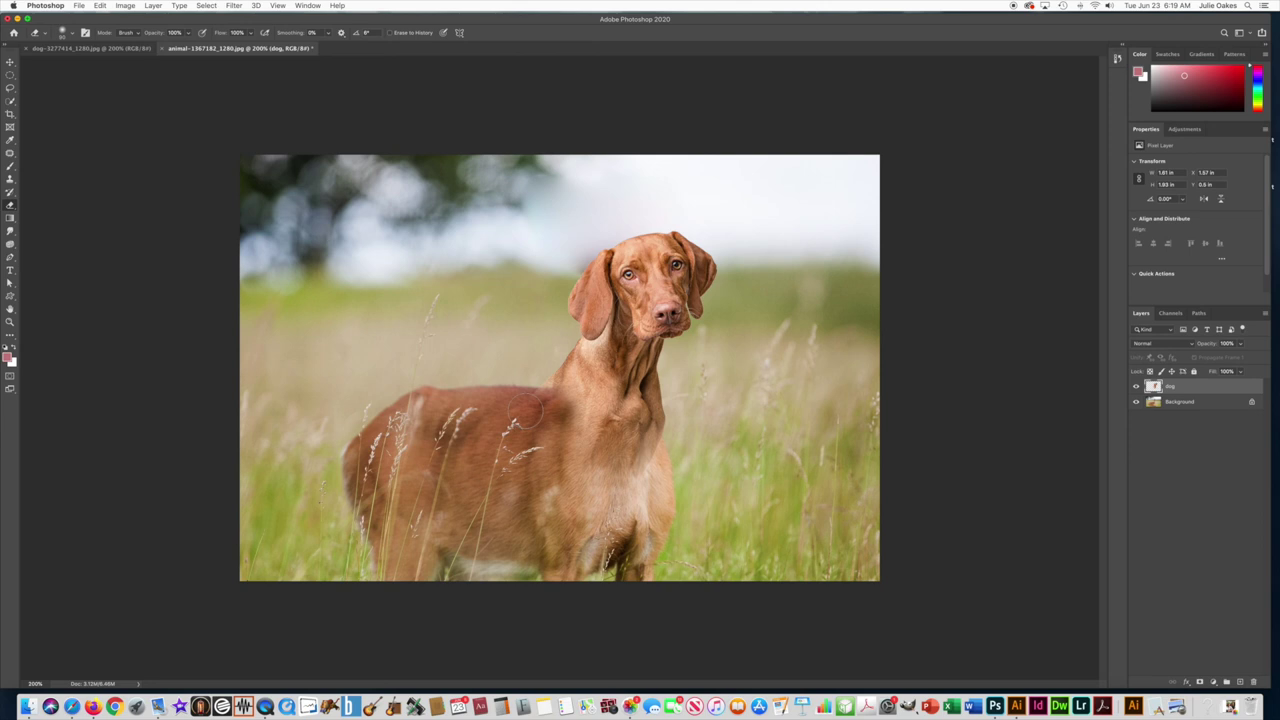
{"action": "mouse_move", "coordinate": [677, 472]}
{"action": "left_mouse_down"}
{"action": "mouse_move", "coordinate": [640, 440]}
{"action": "mouse_move", "coordinate": [660, 475]}
{"action": "mouse_move", "coordinate": [600, 455]}
{"action": "mouse_move", "coordinate": [608, 475]}
{"action": "left_mouse_up"}
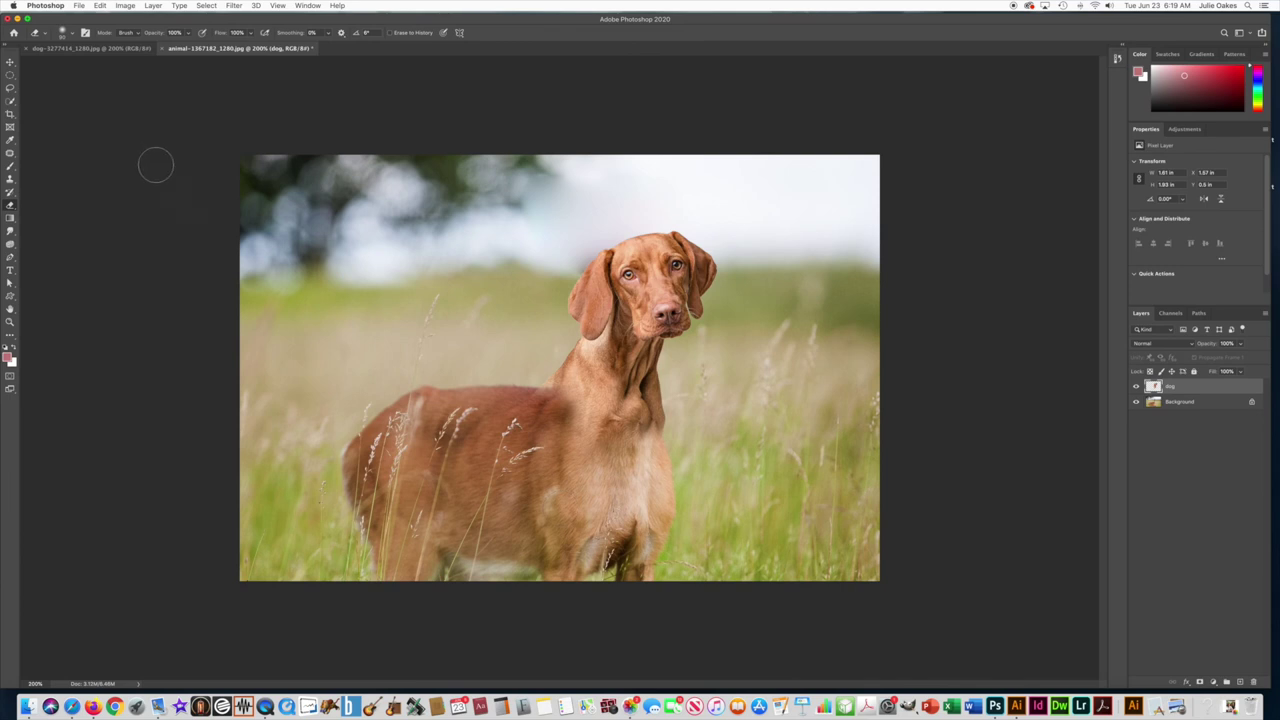
{"action": "left_click", "coordinate": [63, 32]}
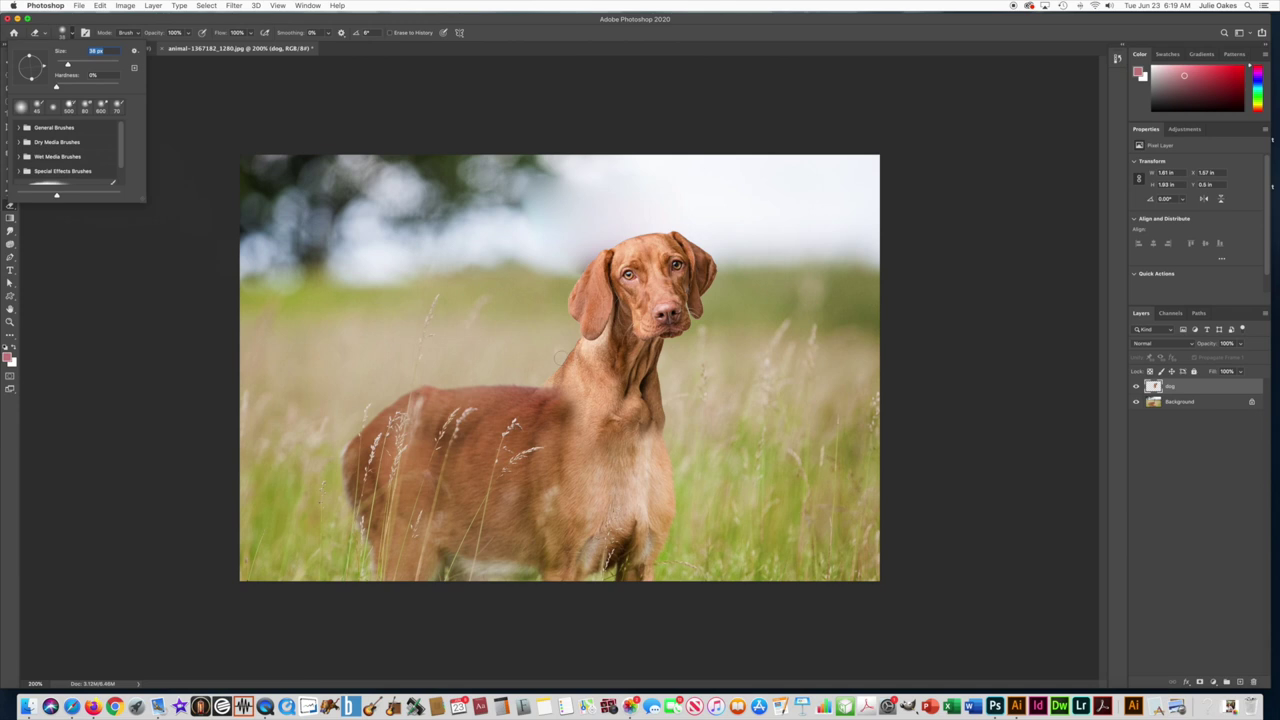
{"action": "key", "text": "Return"}
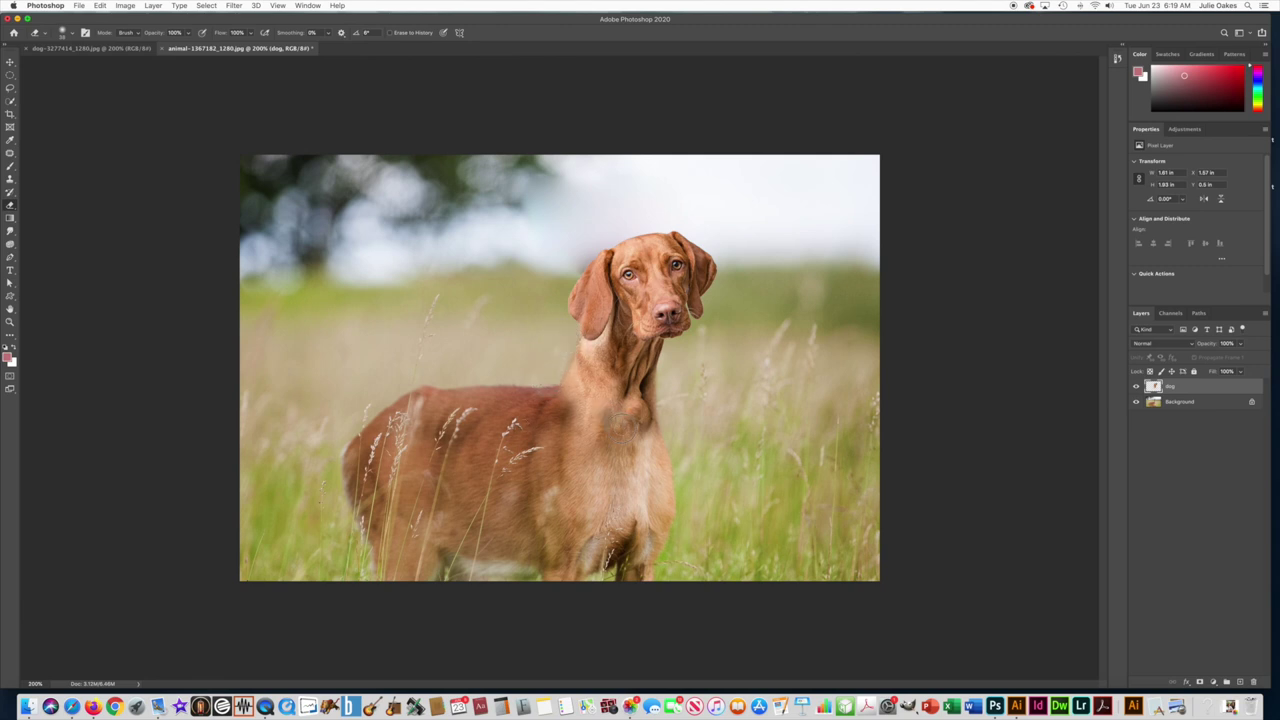
{"action": "left_click", "coordinate": [625, 418]}
Step: Enlarge the eraser to 220 px, soften the chest, and toggle the dog layer to compare
{"action": "left_click", "coordinate": [62, 33]}
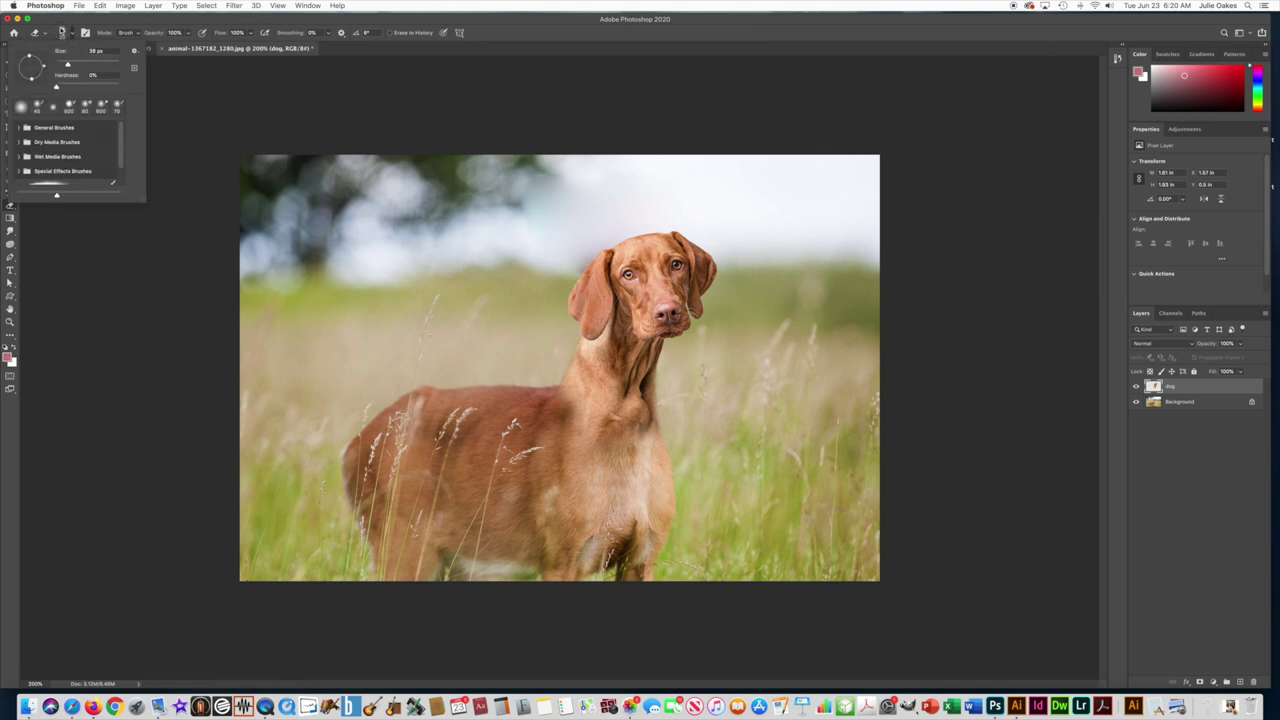
{"action": "left_click_drag", "start_coordinate": [69, 66], "coordinate": [96, 65]}
{"action": "left_click_drag", "start_coordinate": [97, 66], "coordinate": [103, 65]}
{"action": "key", "text": "Return"}
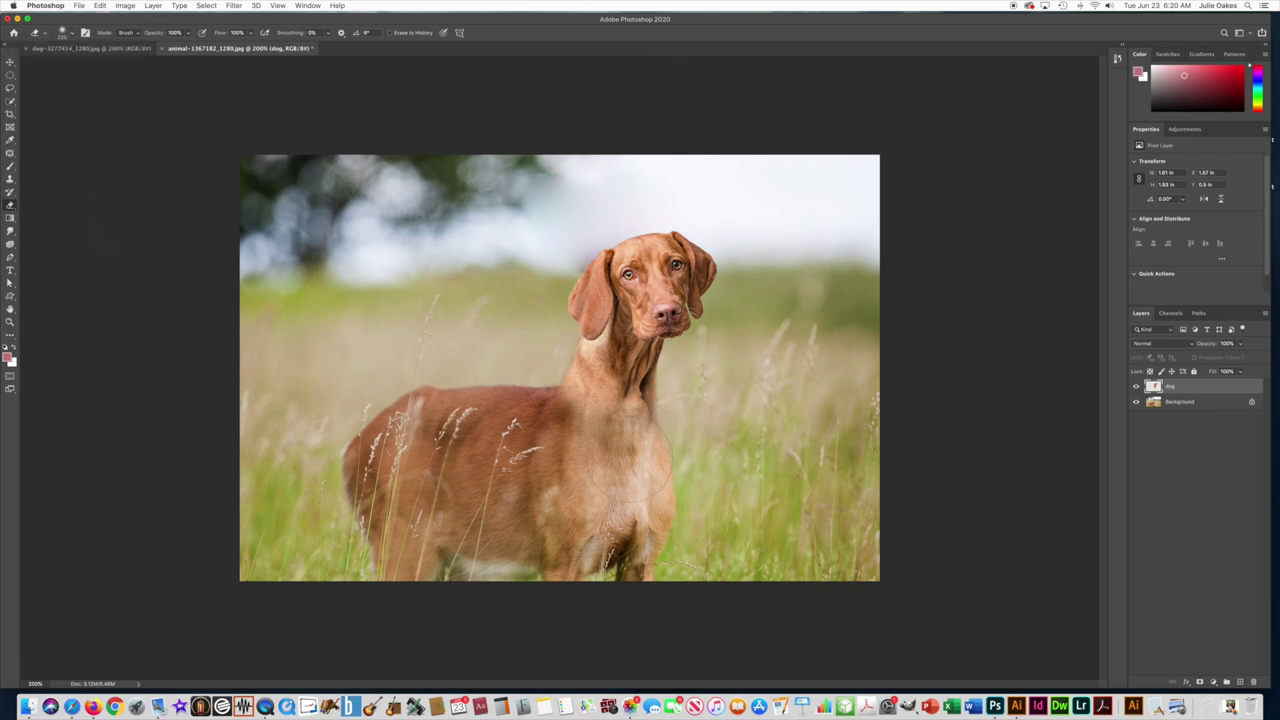
{"action": "left_click", "coordinate": [584, 405]}
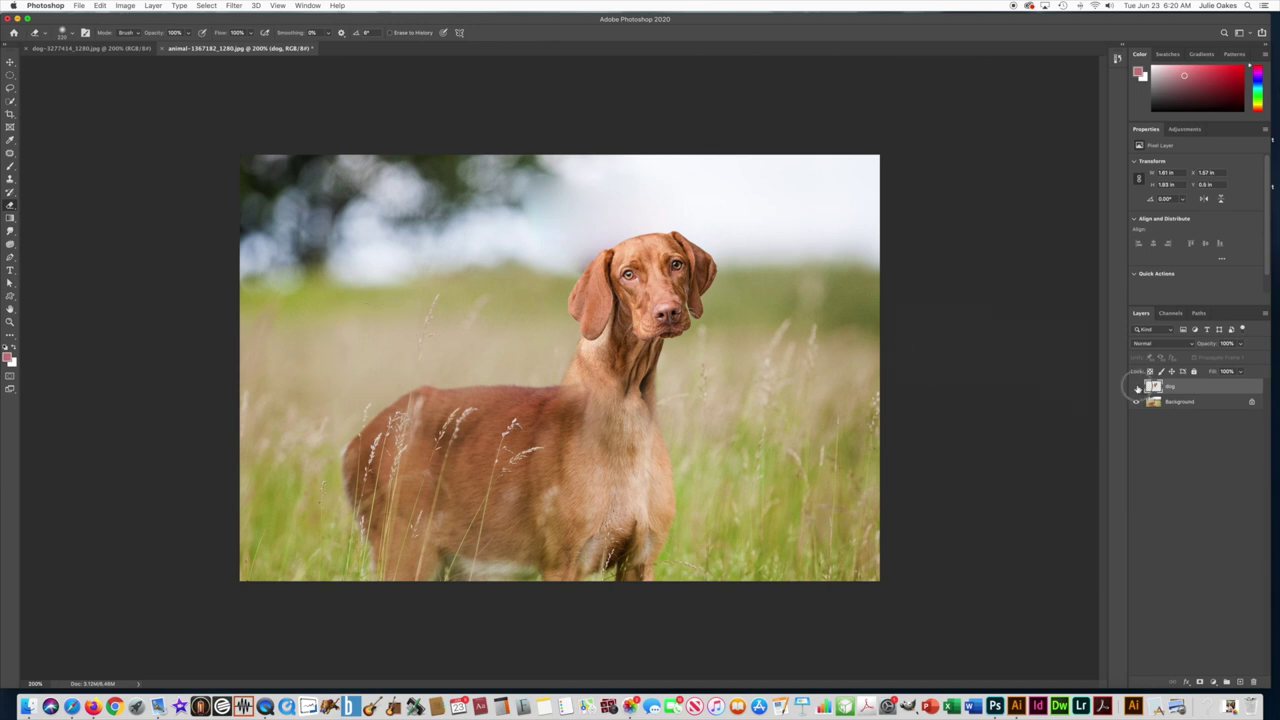
{"action": "left_click", "coordinate": [1136, 386]}
{"action": "left_click", "coordinate": [1136, 386]}
{"action": "key", "text": "bracketleft"}
{"action": "key", "text": "bracketleft"}
{"action": "key", "text": "bracketleft"}
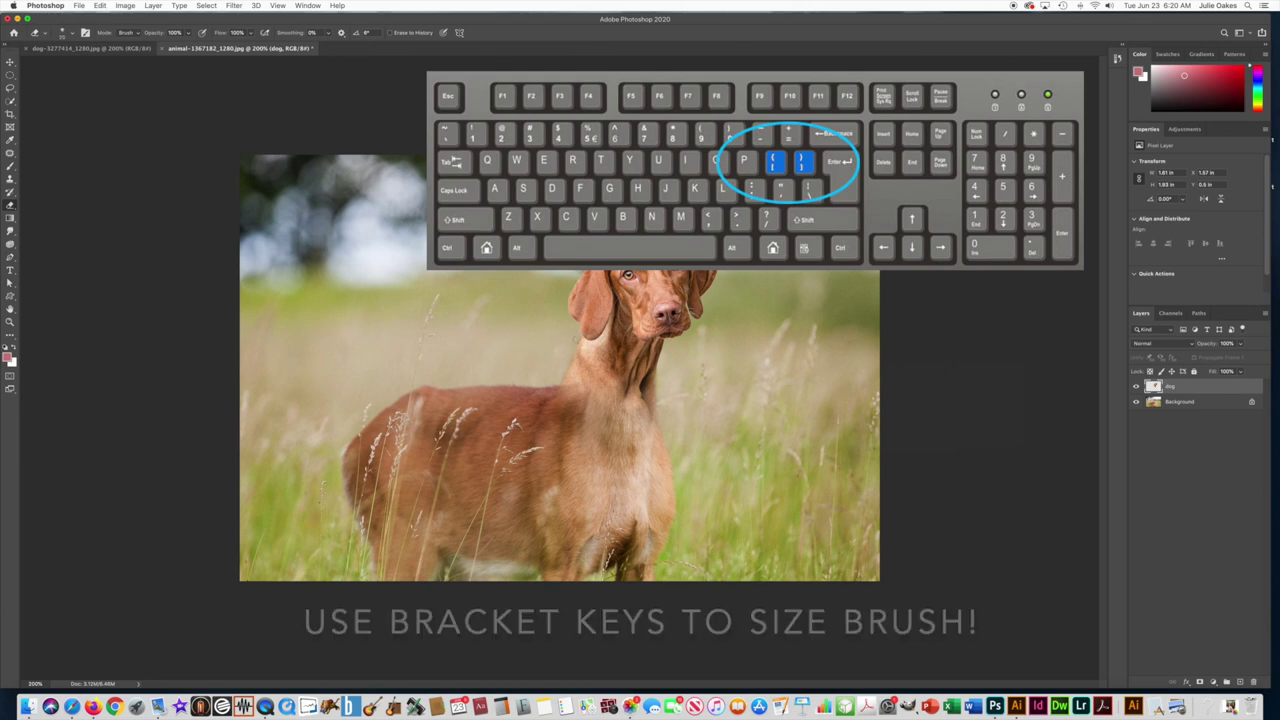
Step: Enlarge the eraser brush slightly with the ] key
{"action": "key", "text": "bracketright"}
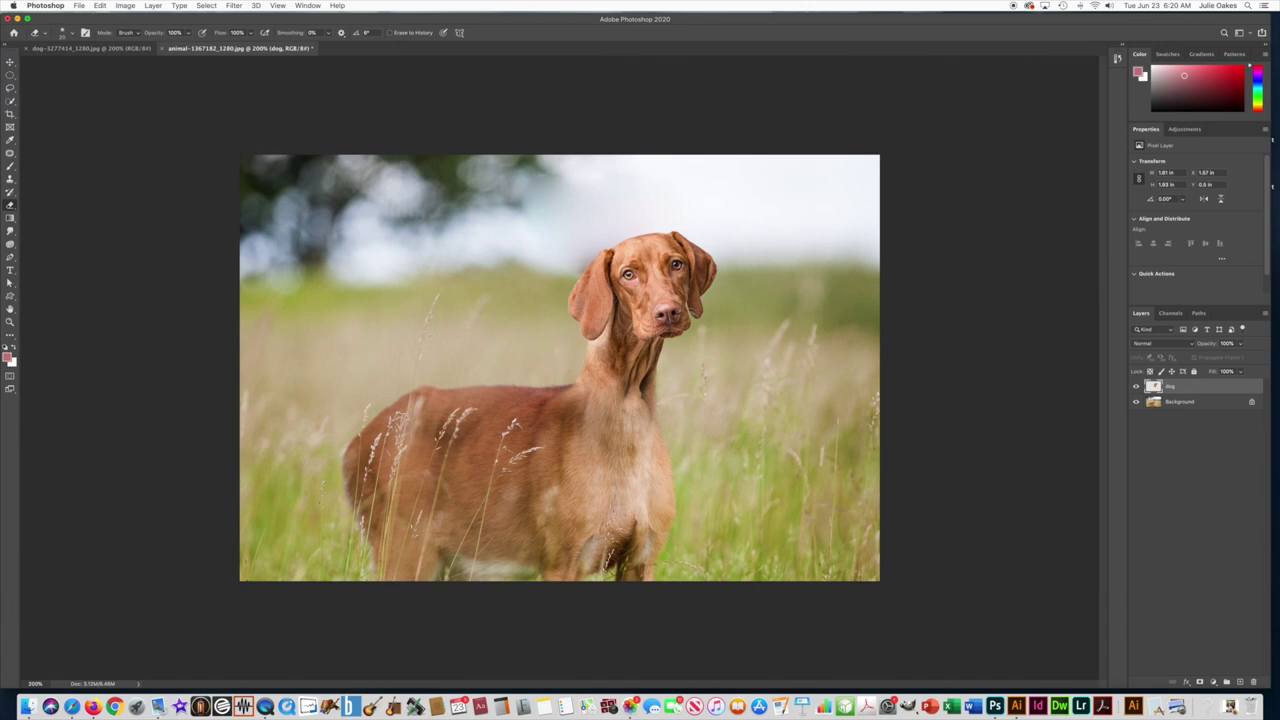
Step: Hide and reshow the dog layer to check the neck blend against the plain deer, then enter Free Transform
{"action": "scroll", "coordinate": [597, 357], "scroll_direction": "up", "scroll_amount": 1}
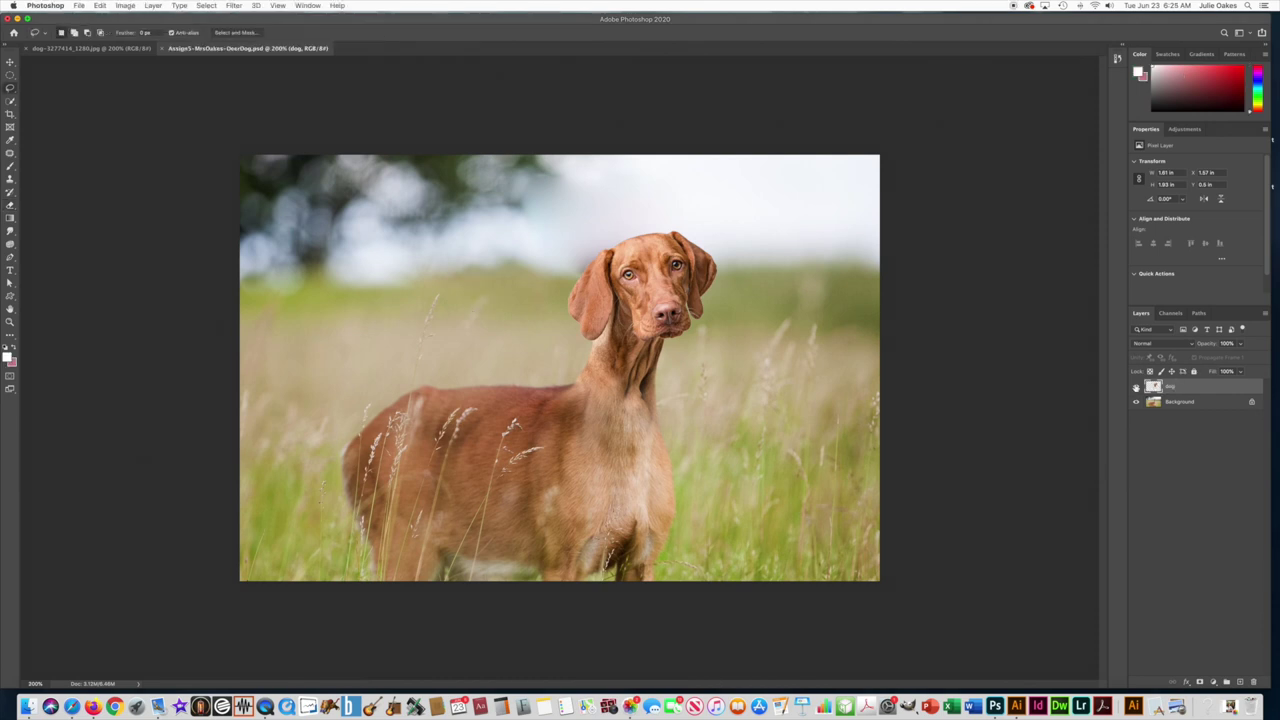
{"action": "left_click", "coordinate": [1136, 386]}
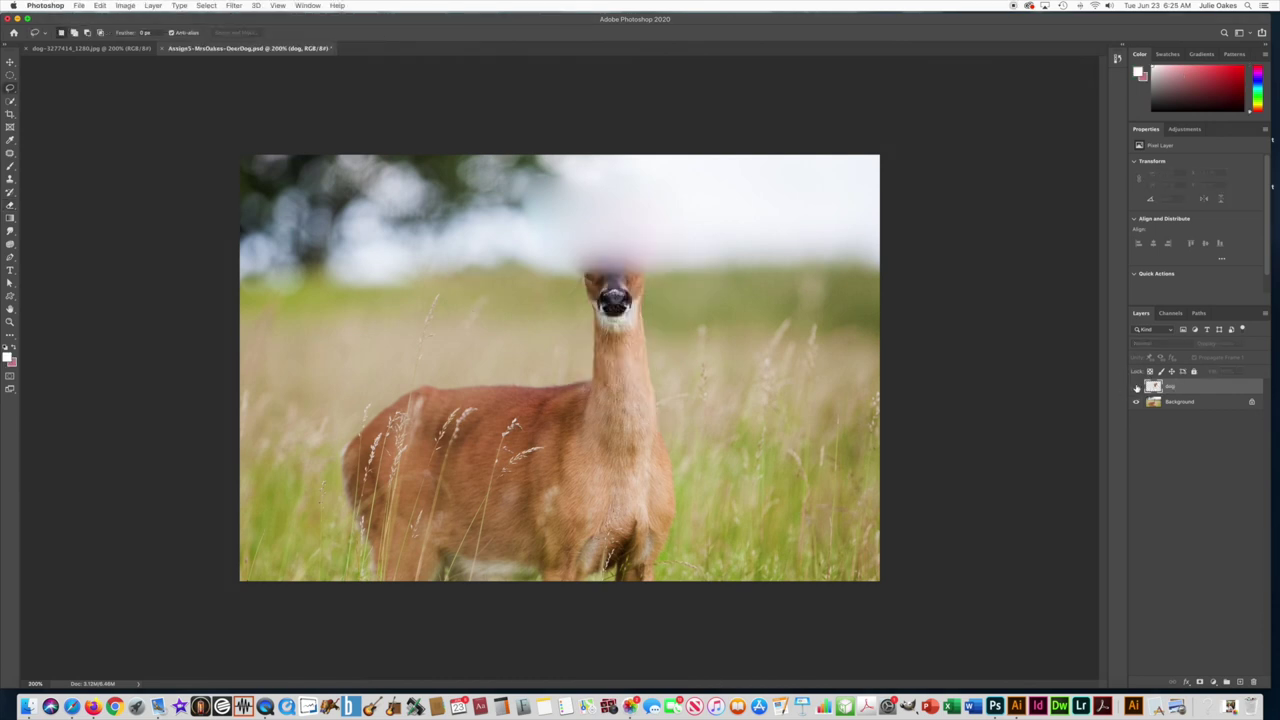
{"action": "left_click", "coordinate": [1136, 386]}
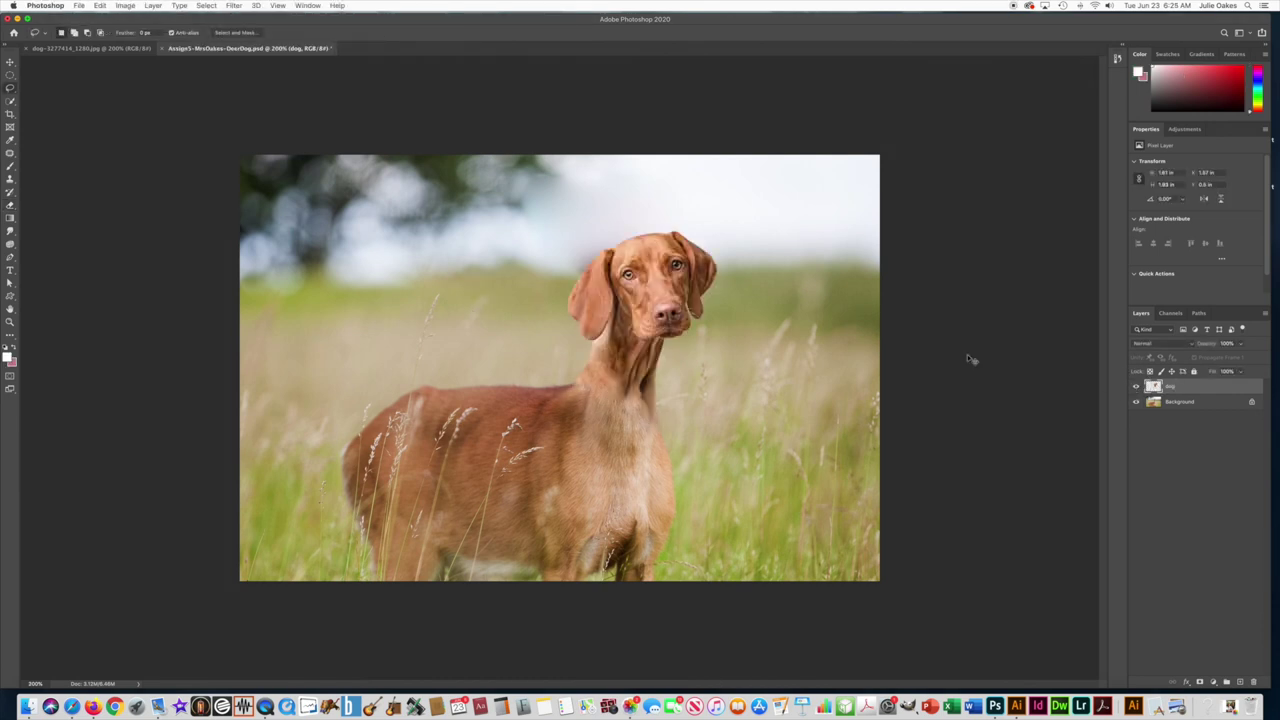
{"action": "key", "text": "super+t"}
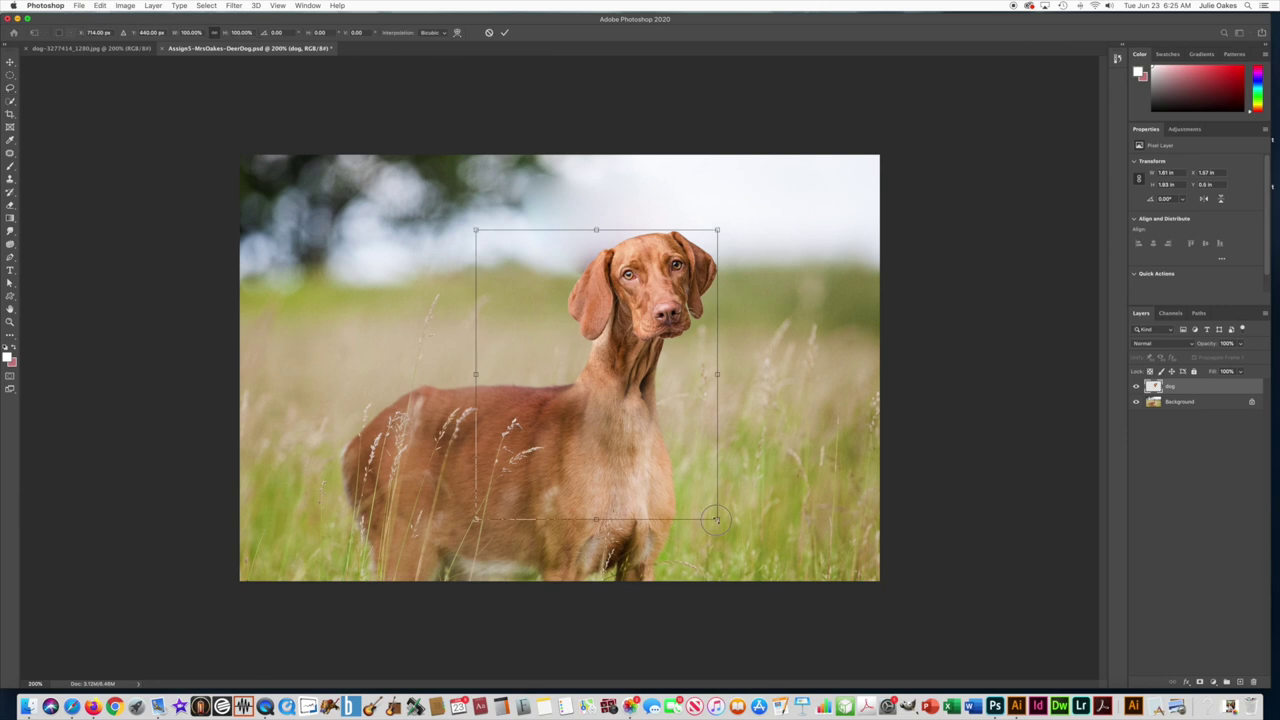
Step: Shrink, nudge and tilt the dog layer slightly counterclockwise, then commit the transform
{"action": "mouse_move", "coordinate": [716, 519]}
{"action": "left_mouse_down"}
{"action": "mouse_move", "coordinate": [704, 507]}
{"action": "mouse_move", "coordinate": [735, 510]}
{"action": "left_mouse_up"}
{"action": "mouse_move", "coordinate": [588, 452]}
{"action": "left_mouse_down"}
{"action": "mouse_move", "coordinate": [655, 401]}
{"action": "mouse_move", "coordinate": [591, 437]}
{"action": "left_mouse_up"}
{"action": "left_click_drag", "start_coordinate": [424, 484], "coordinate": [420, 484]}
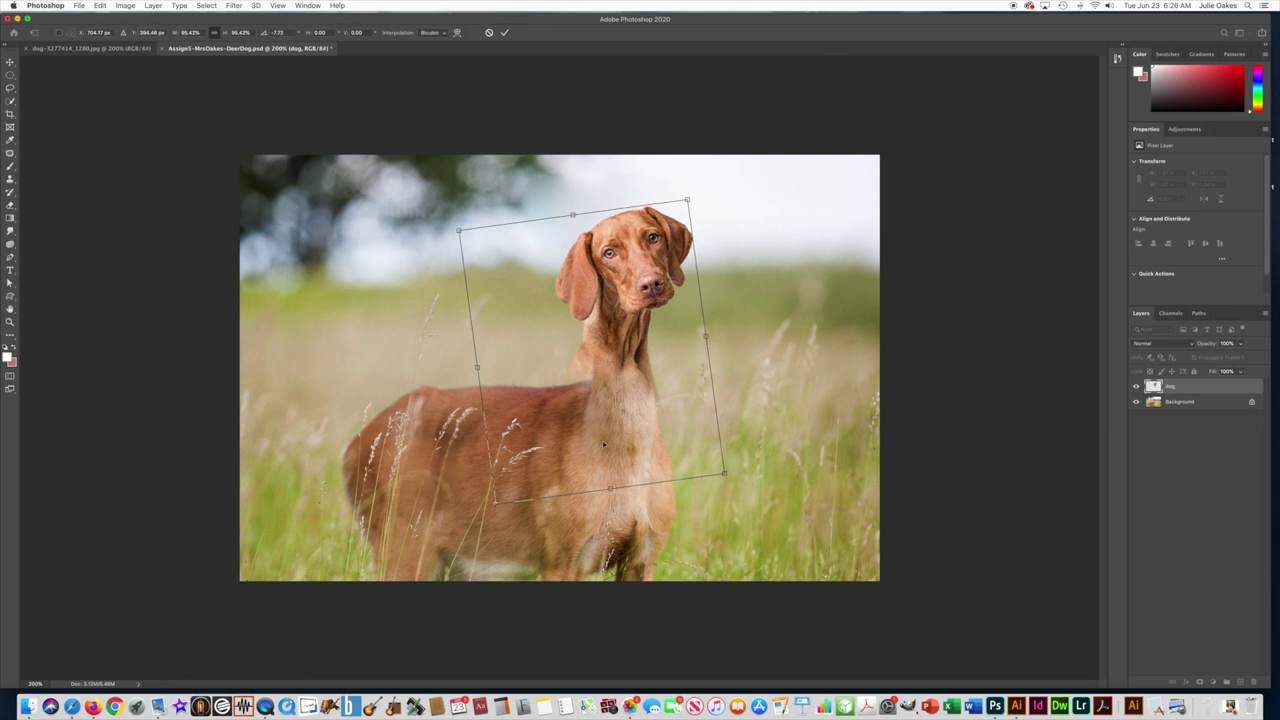
{"action": "left_click_drag", "start_coordinate": [601, 445], "coordinate": [604, 447]}
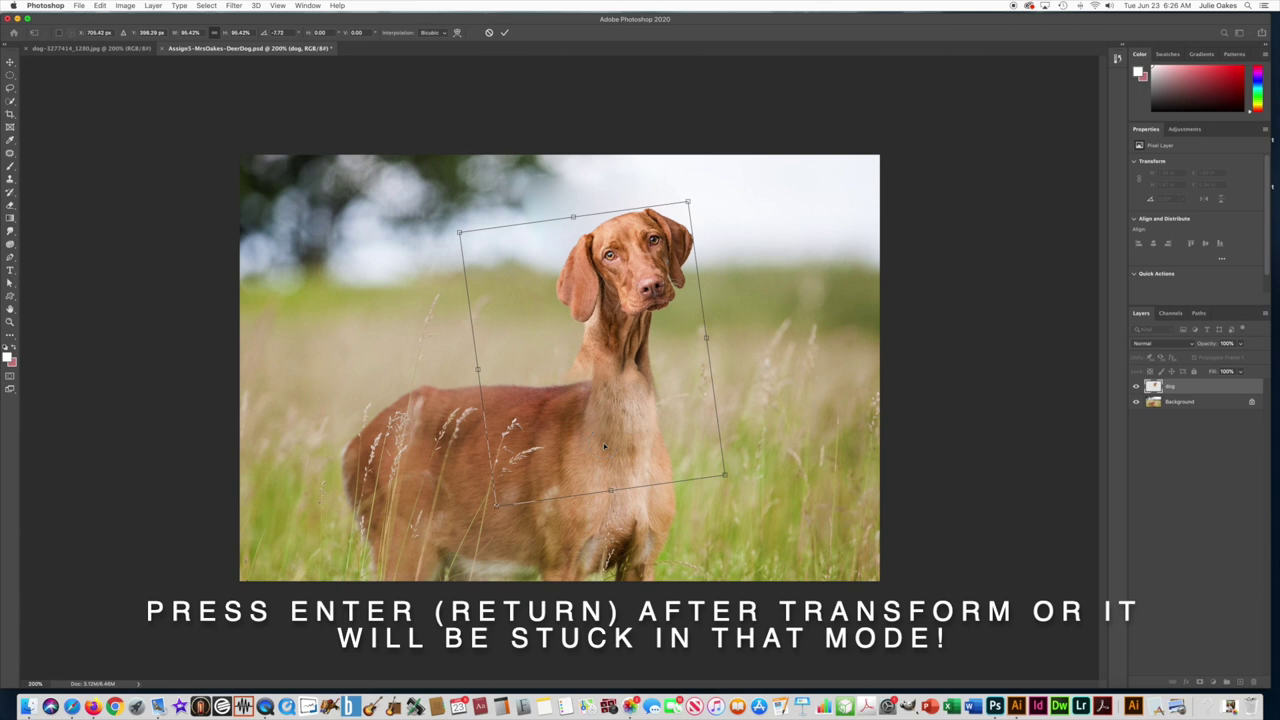
{"action": "key", "text": "Return"}
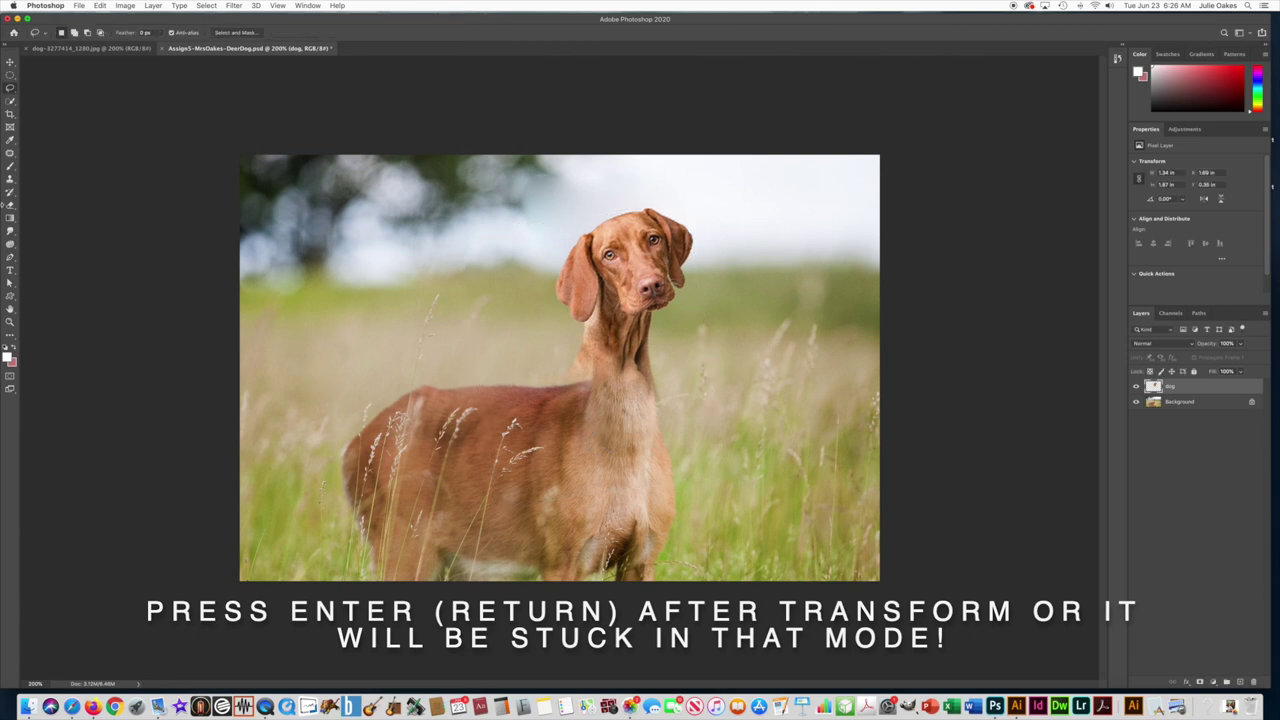
Step: Erase along the dog's left neck edge and shrink the eraser brush to 37 px
{"action": "left_click", "coordinate": [11, 206]}
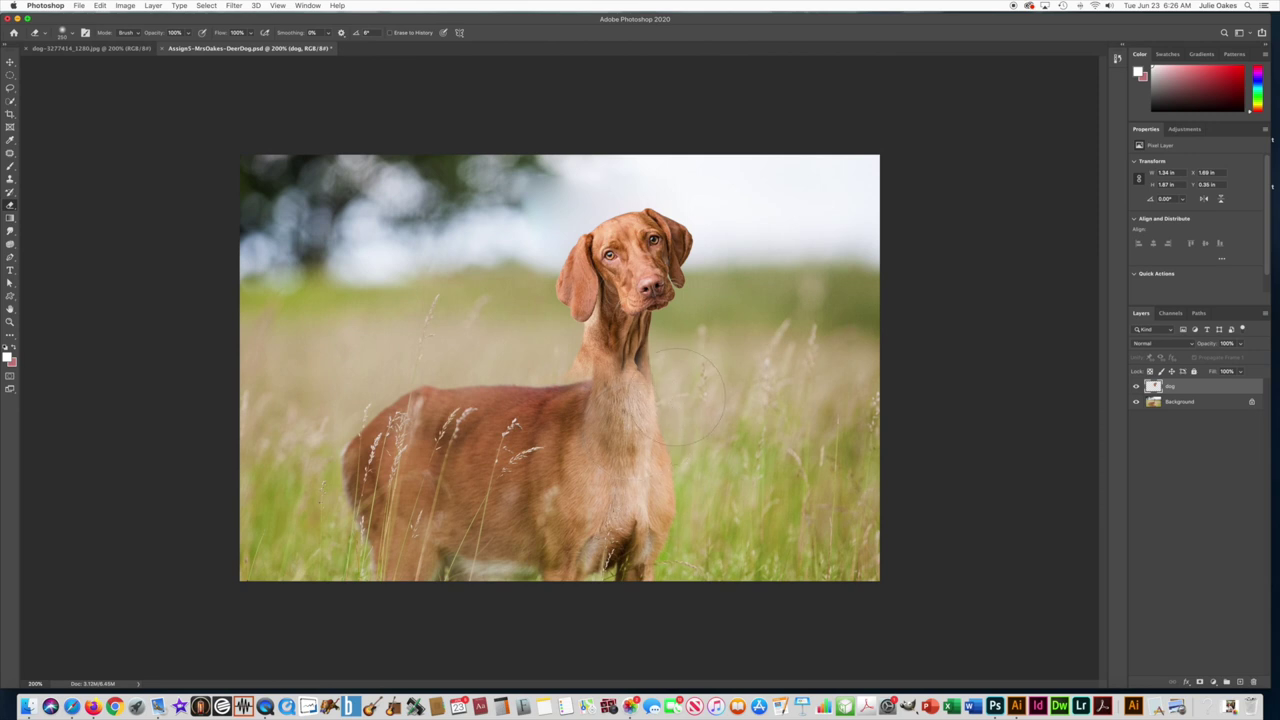
{"action": "left_click_drag", "start_coordinate": [676, 392], "coordinate": [670, 417]}
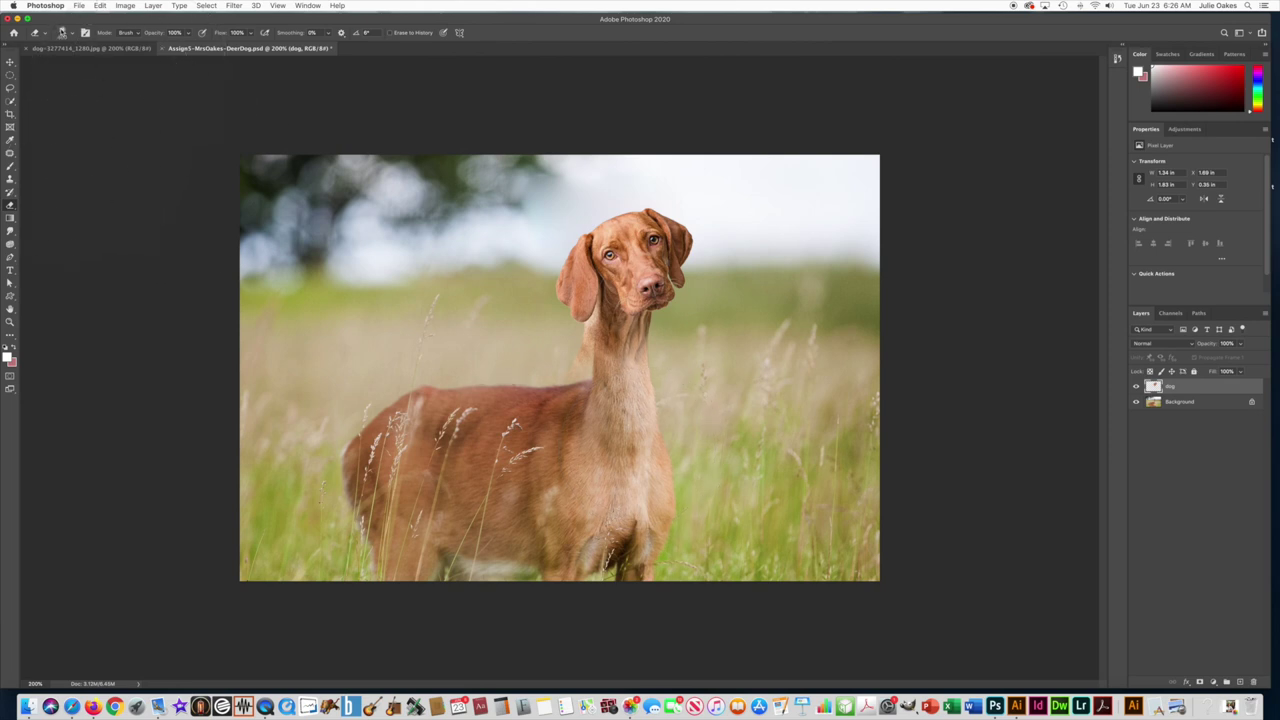
{"action": "left_click", "coordinate": [62, 32]}
{"action": "left_click_drag", "start_coordinate": [108, 63], "coordinate": [64, 64]}
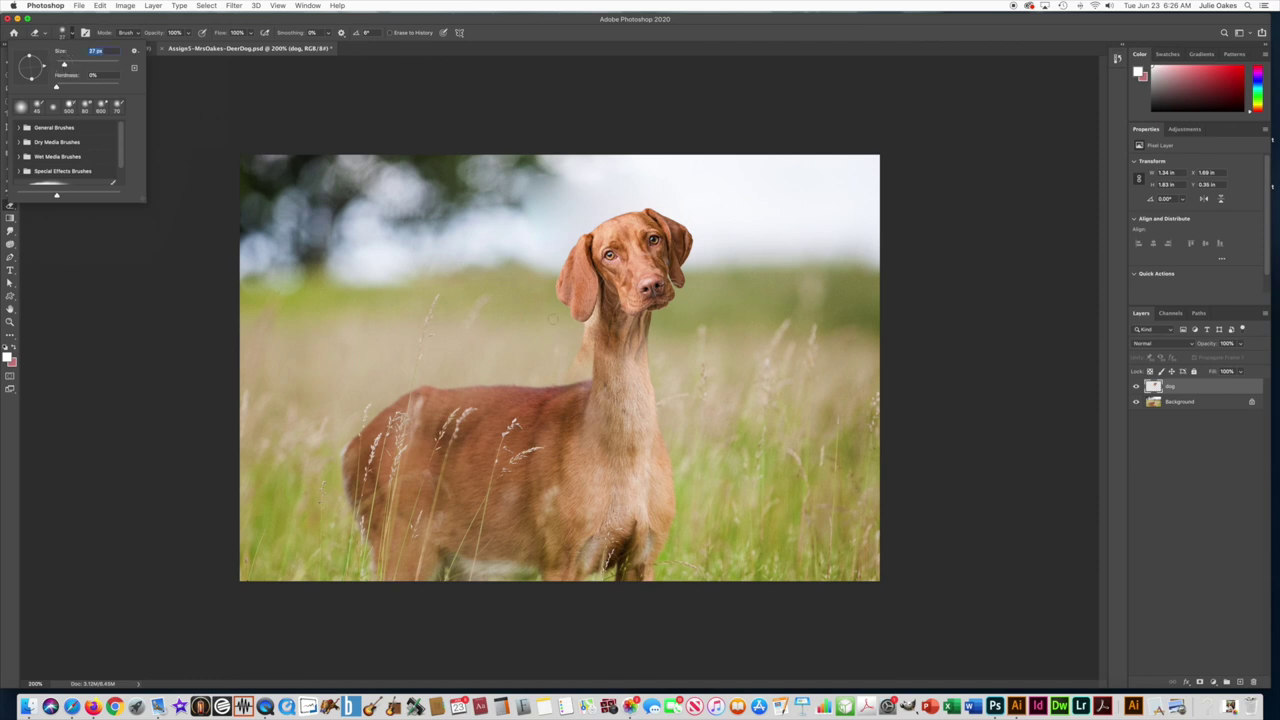
{"action": "key", "text": "Return"}
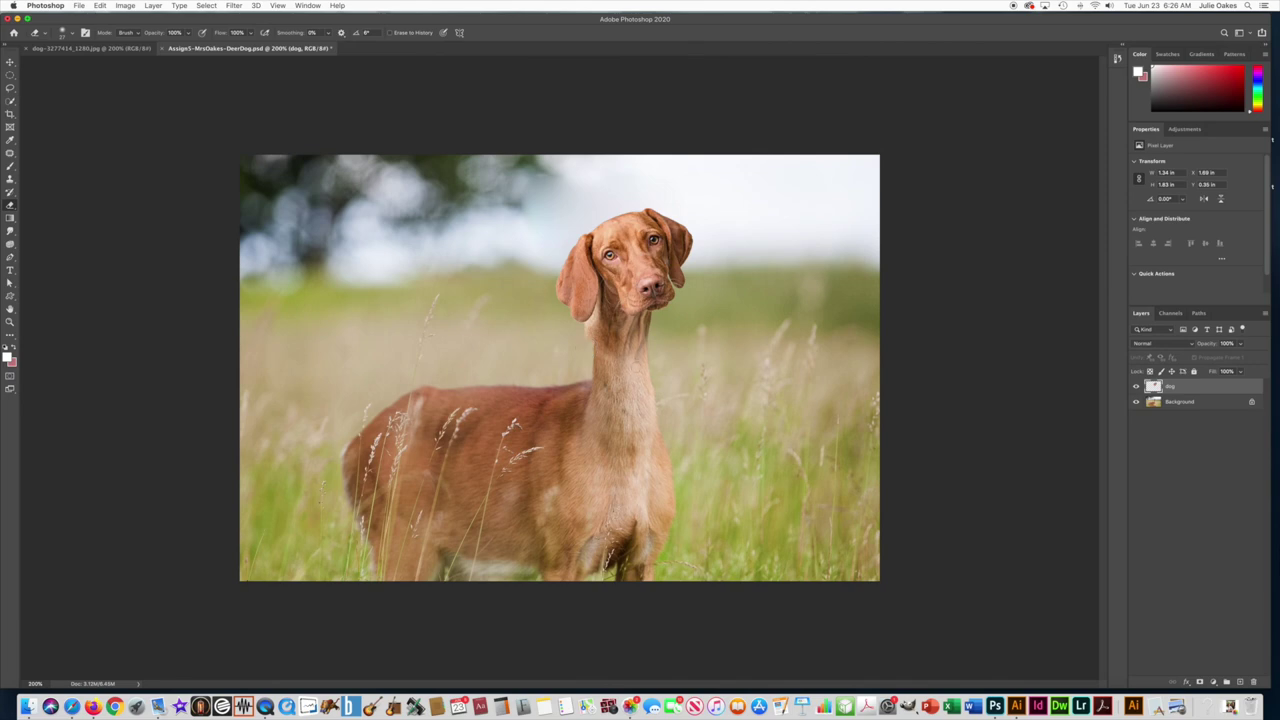
Step: Zoom in on the neck and erase the fur tuft on its left edge
{"action": "key", "text": "super+equal"}
{"action": "key", "text": "super+equal"}
{"action": "key", "text": "super+equal"}
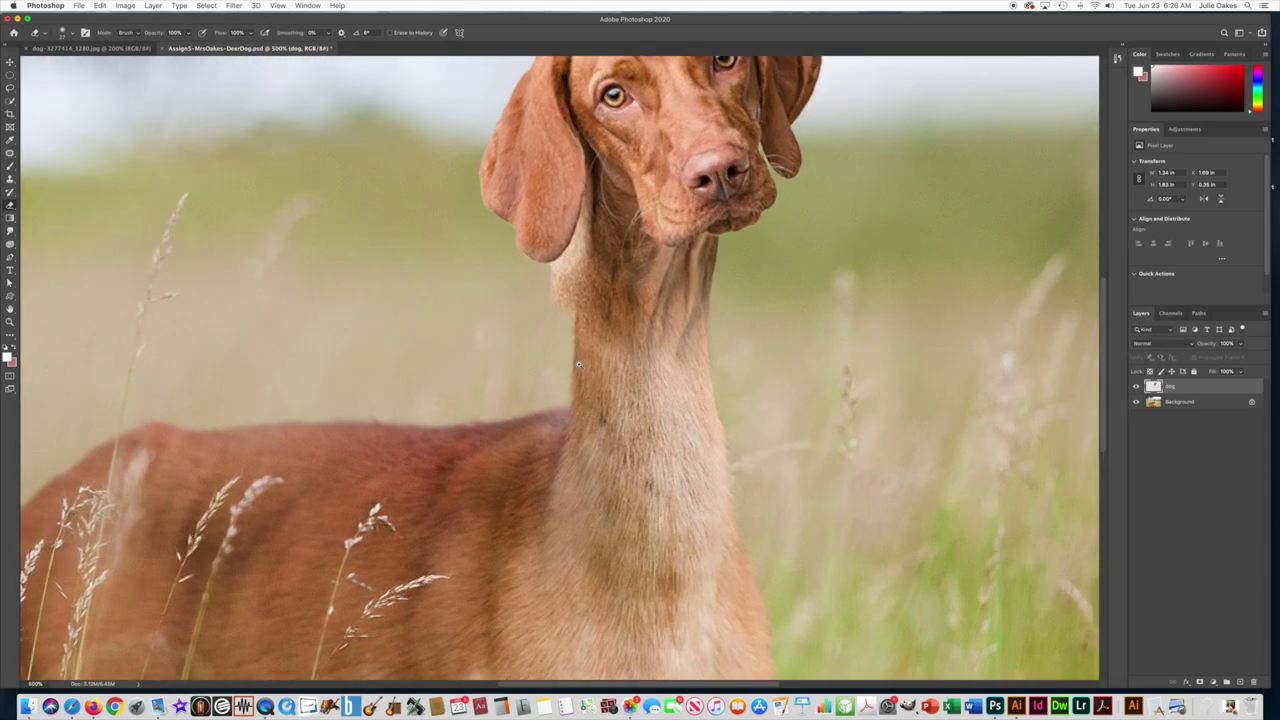
{"action": "key", "text": "super+equal"}
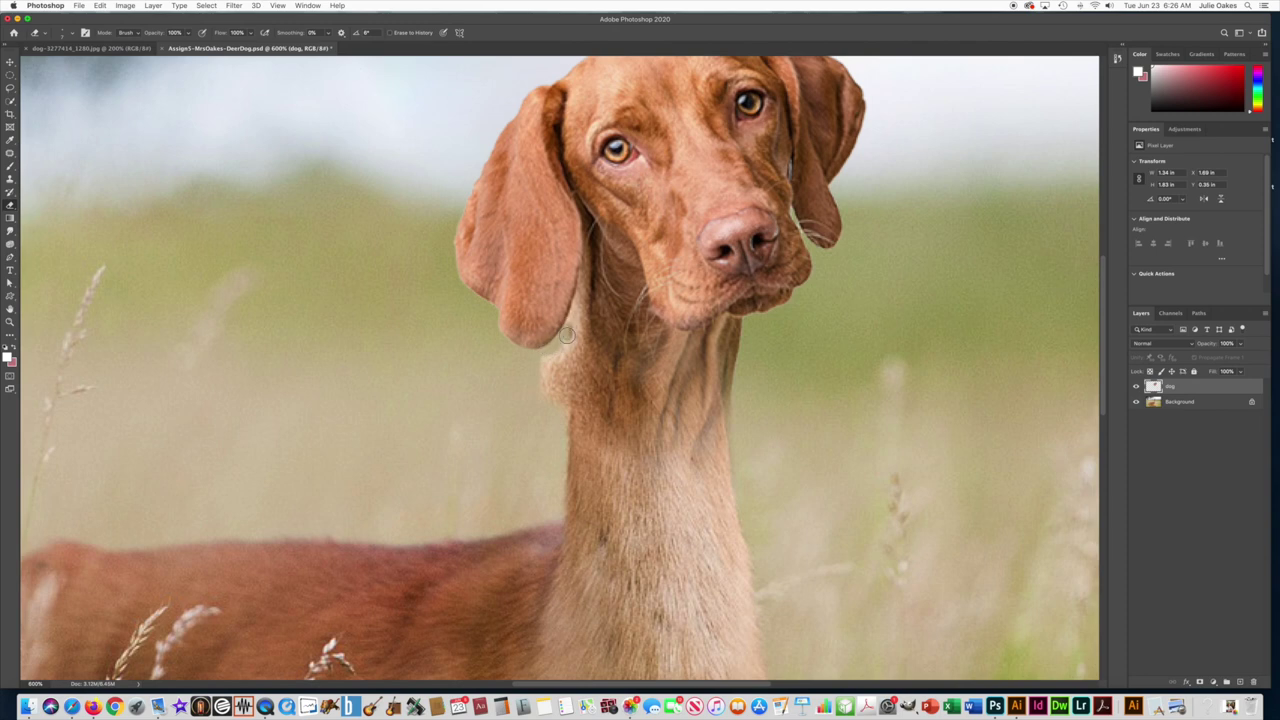
{"action": "mouse_move", "coordinate": [565, 373]}
{"action": "left_mouse_down"}
{"action": "mouse_move", "coordinate": [565, 412]}
{"action": "mouse_move", "coordinate": [559, 381]}
{"action": "mouse_move", "coordinate": [551, 406]}
{"action": "mouse_move", "coordinate": [560, 345]}
{"action": "mouse_move", "coordinate": [546, 390]}
{"action": "mouse_move", "coordinate": [543, 367]}
{"action": "left_mouse_up"}
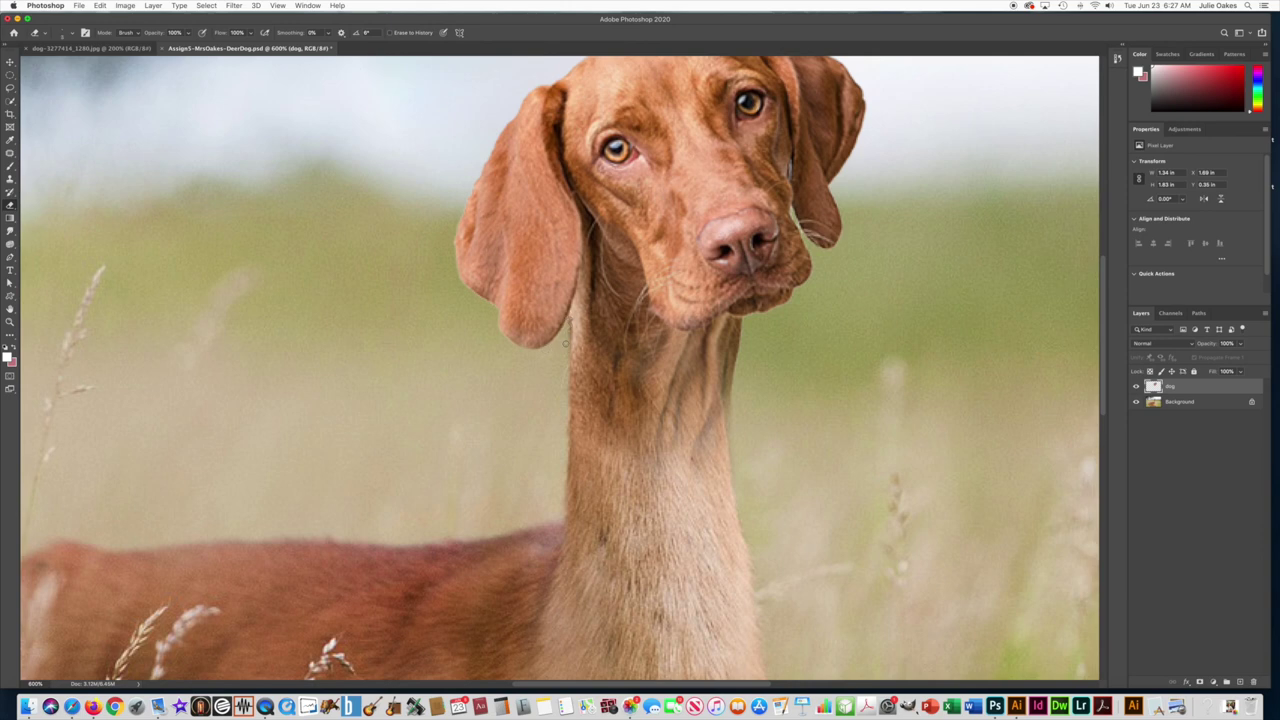
{"action": "scroll", "coordinate": [580, 330], "scroll_direction": "up", "scroll_amount": 1}
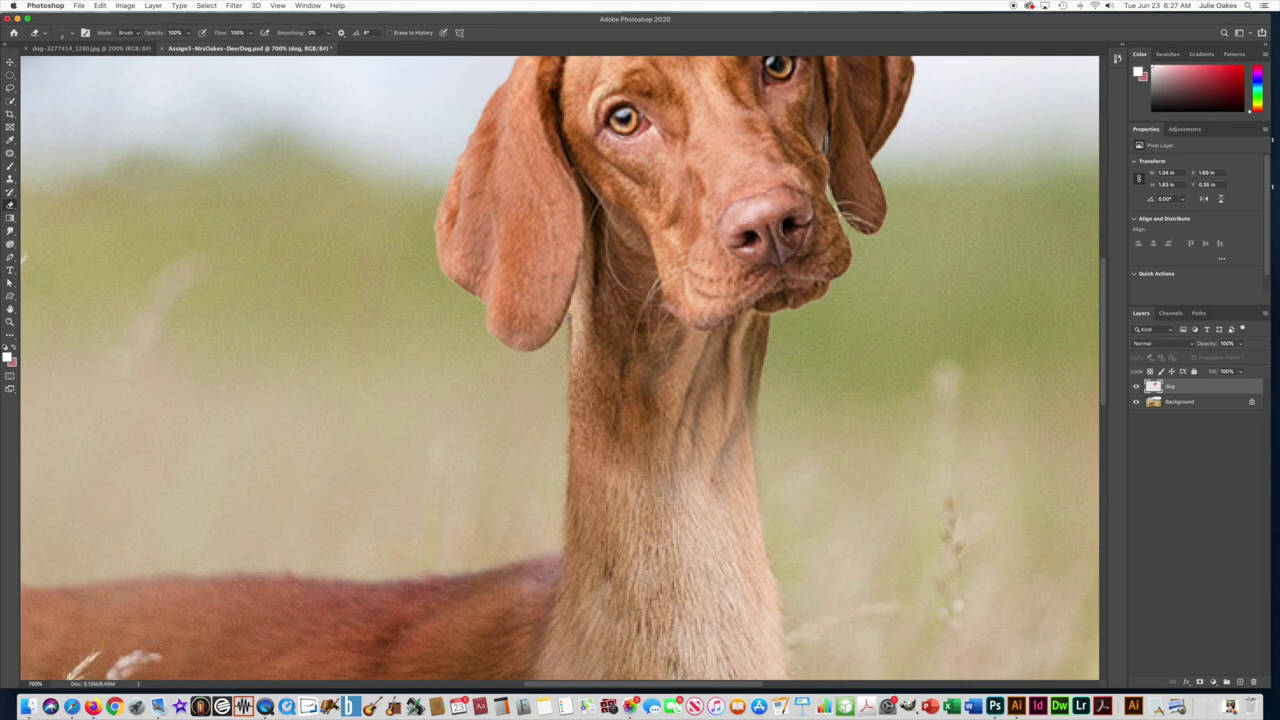
Step: Erase down the right neck edge below the chin, redoing one stroke, then zoom back out to 200%
{"action": "mouse_move", "coordinate": [762, 318]}
{"action": "left_mouse_down"}
{"action": "mouse_move", "coordinate": [757, 366]}
{"action": "mouse_move", "coordinate": [771, 386]}
{"action": "left_mouse_up"}
{"action": "key", "text": "super+z"}
{"action": "left_click_drag", "start_coordinate": [764, 316], "coordinate": [769, 407]}
{"action": "mouse_move", "coordinate": [765, 319]}
{"action": "left_mouse_down"}
{"action": "mouse_move", "coordinate": [759, 437]}
{"action": "mouse_move", "coordinate": [764, 340]}
{"action": "mouse_move", "coordinate": [760, 387]}
{"action": "mouse_move", "coordinate": [760, 341]}
{"action": "left_mouse_up"}
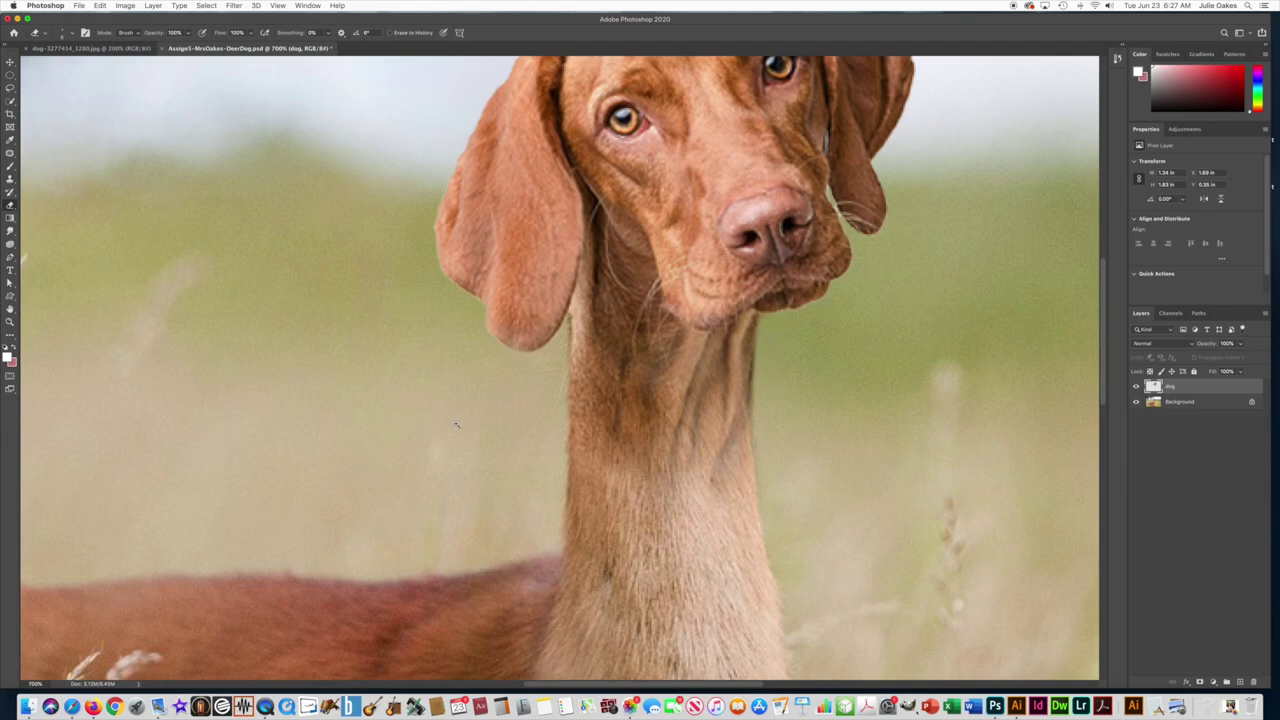
{"action": "scroll", "coordinate": [456, 425], "scroll_direction": "down", "scroll_amount": 4}
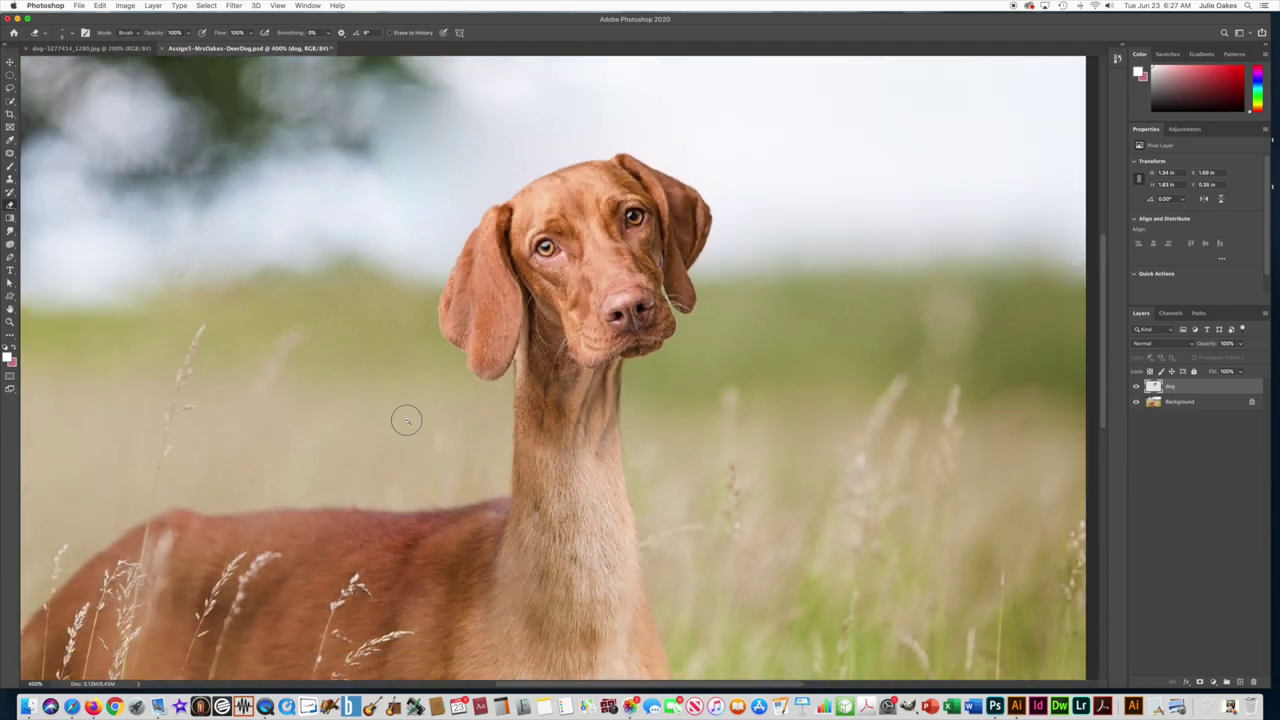
{"action": "scroll", "coordinate": [400, 420], "scroll_direction": "down", "scroll_amount": 3}
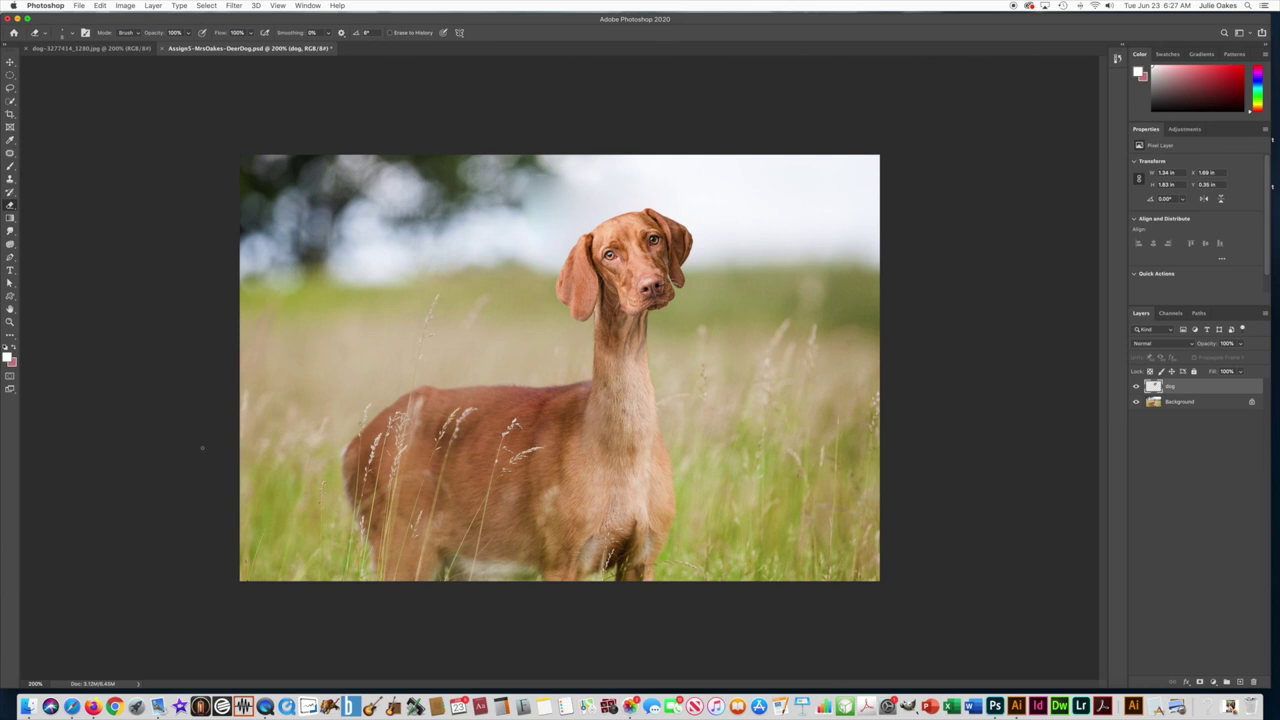
{"action": "scroll", "coordinate": [631, 379], "scroll_direction": "up", "scroll_amount": 1}
Step: Draw a freehand Lasso selection around the neck seam
{"action": "scroll", "coordinate": [631, 379], "scroll_direction": "up", "scroll_amount": 1}
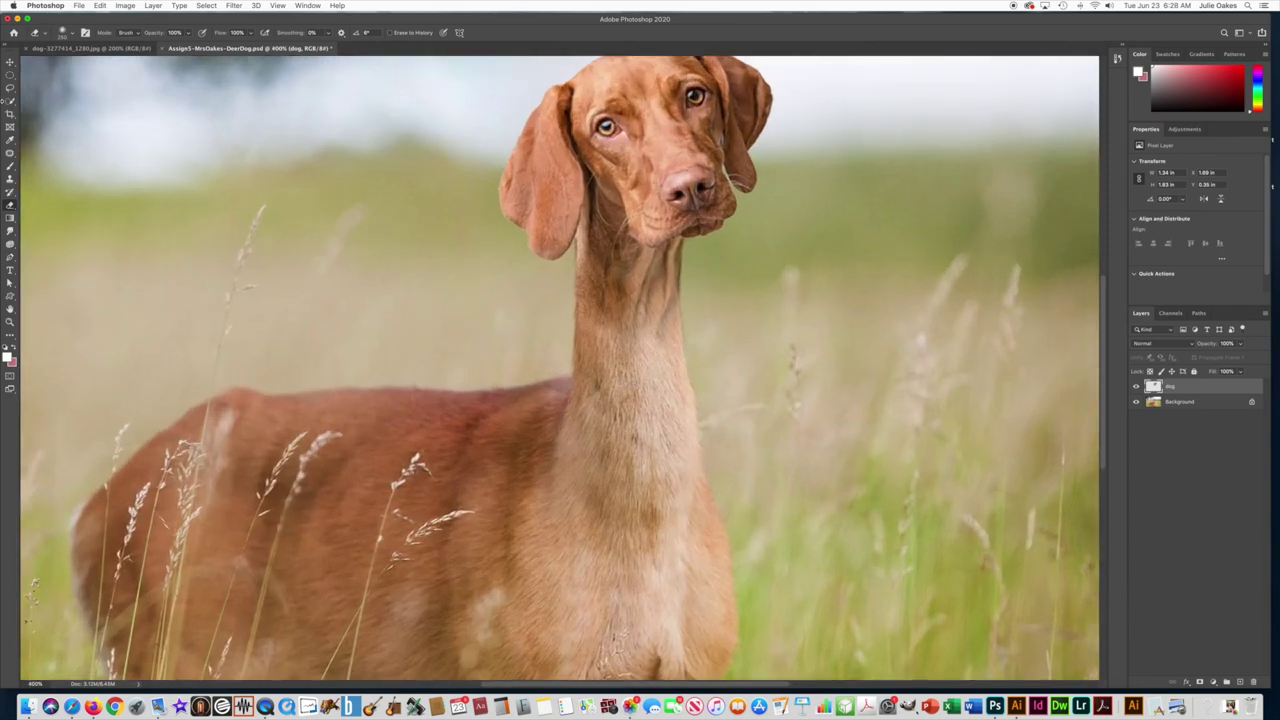
{"action": "key", "text": "l"}
{"action": "mouse_move", "coordinate": [542, 320]}
{"action": "left_mouse_down"}
{"action": "mouse_move", "coordinate": [560, 272]}
{"action": "mouse_move", "coordinate": [590, 252]}
{"action": "mouse_move", "coordinate": [734, 331]}
{"action": "mouse_move", "coordinate": [634, 410]}
{"action": "mouse_move", "coordinate": [570, 414]}
{"action": "left_mouse_up"}
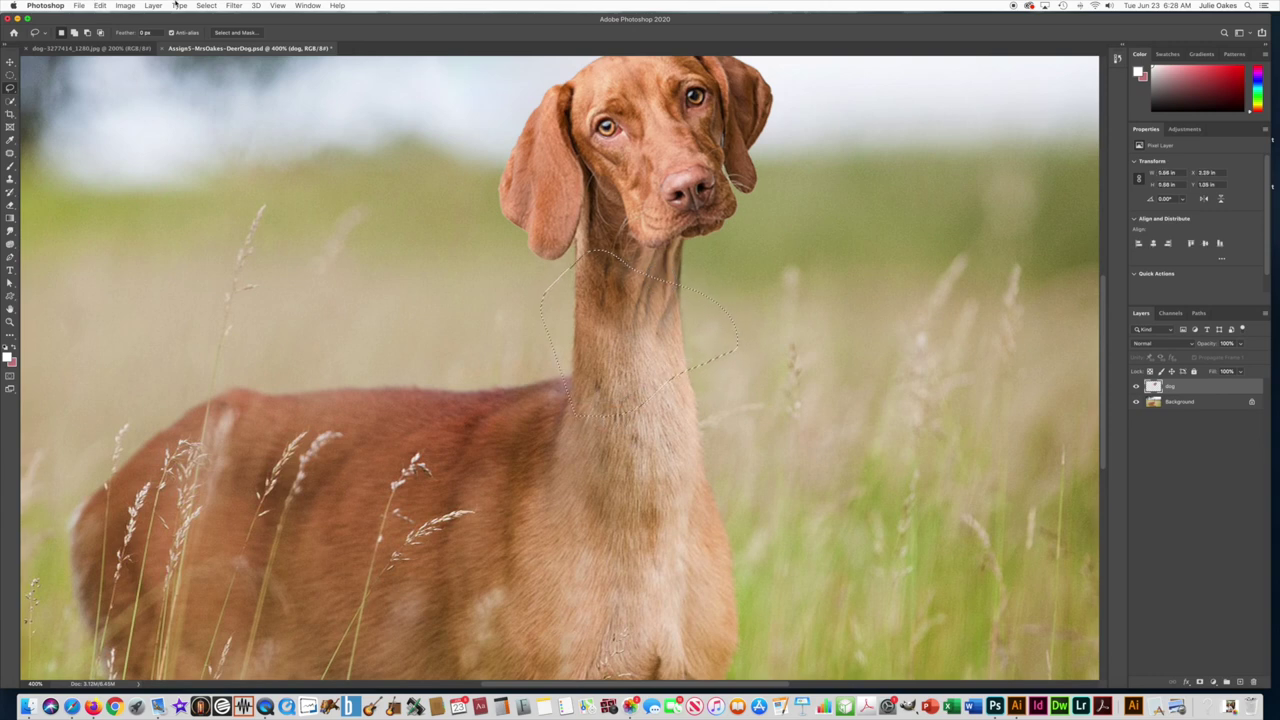
Step: Feather the neck seam selection by 20 pixels
{"action": "left_click", "coordinate": [206, 5]}
{"action": "mouse_move", "coordinate": [262, 150]}
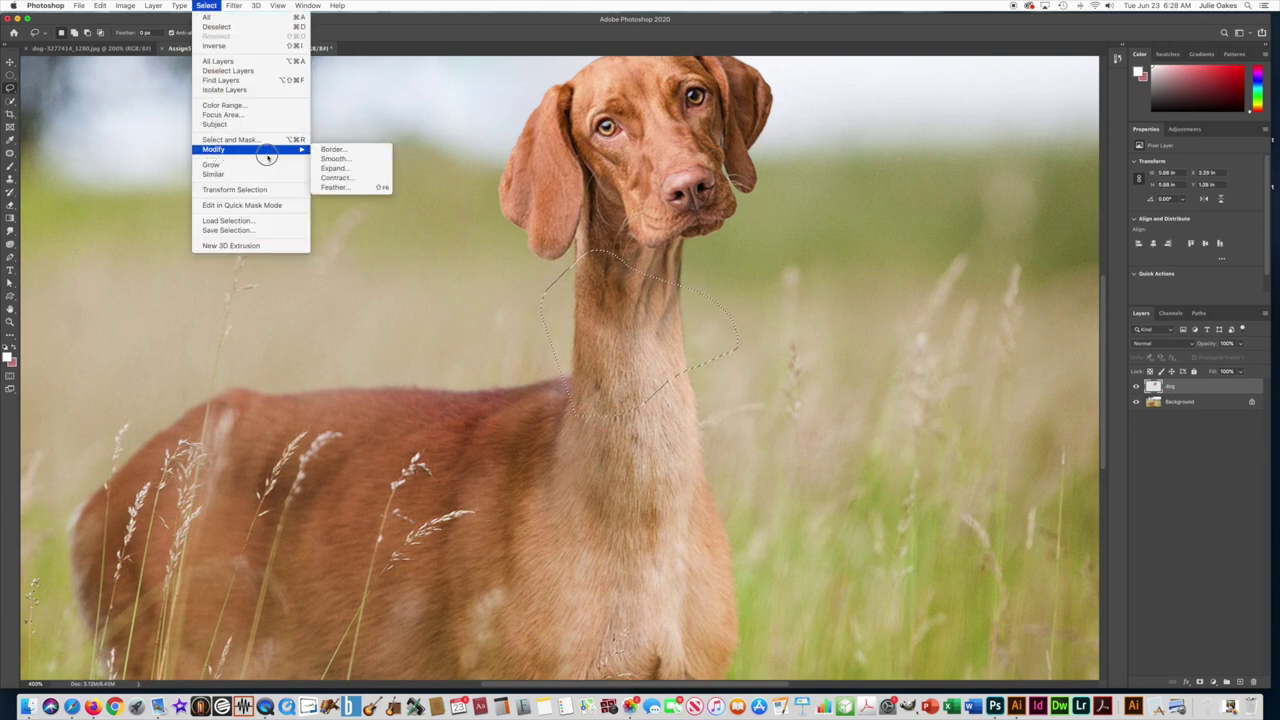
{"action": "left_click", "coordinate": [326, 189]}
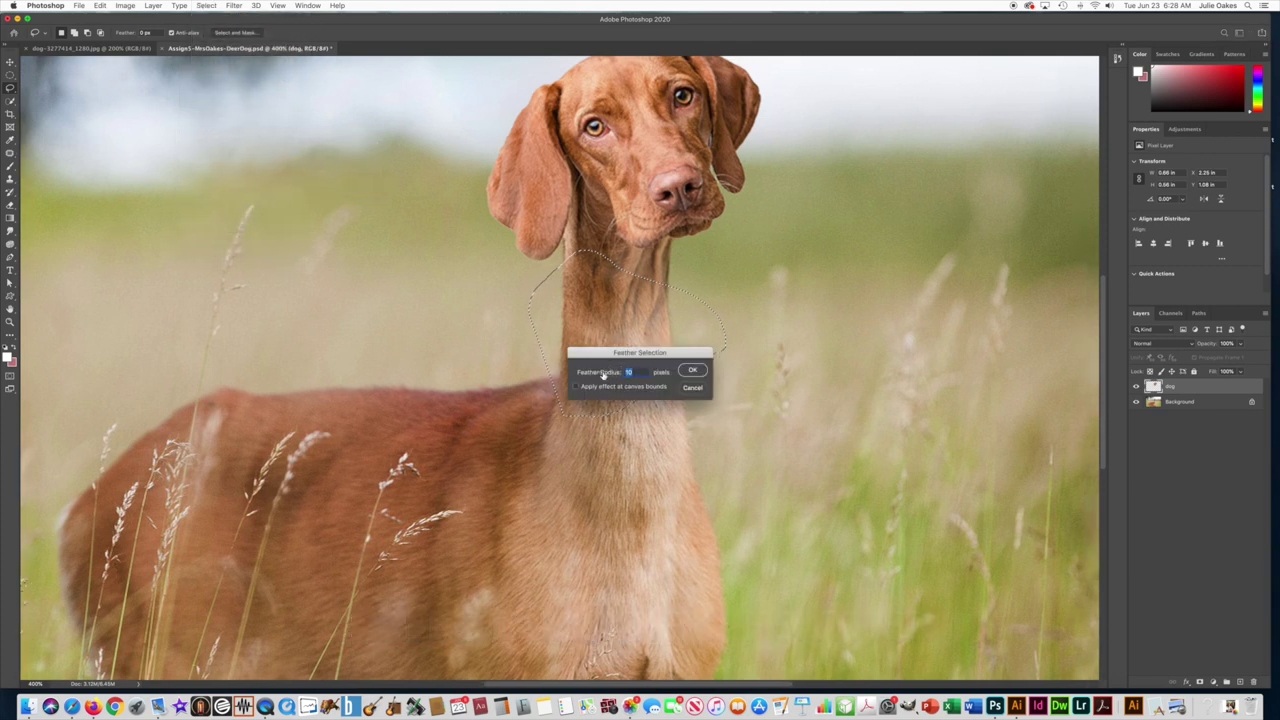
{"action": "type", "text": "2.0"}
{"action": "type", "text": "5"}
{"action": "left_click", "coordinate": [692, 370]}
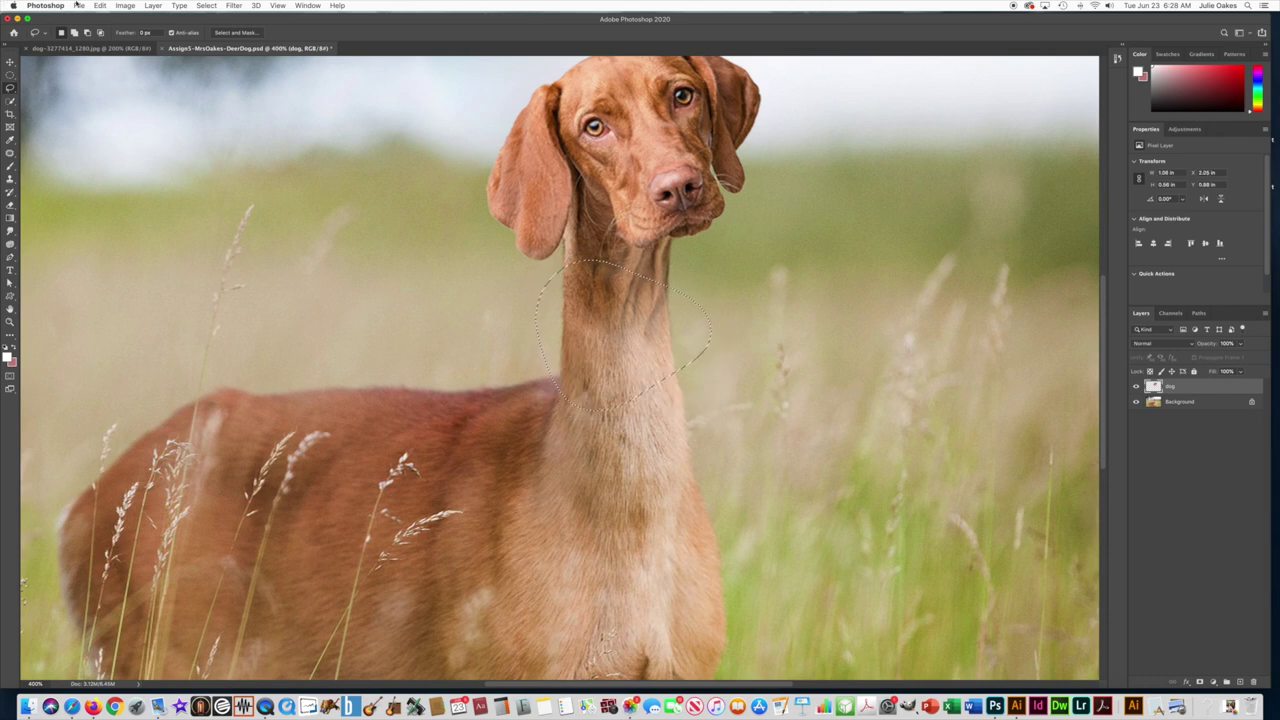
{"action": "left_click", "coordinate": [125, 5]}
{"action": "mouse_move", "coordinate": [160, 33]}
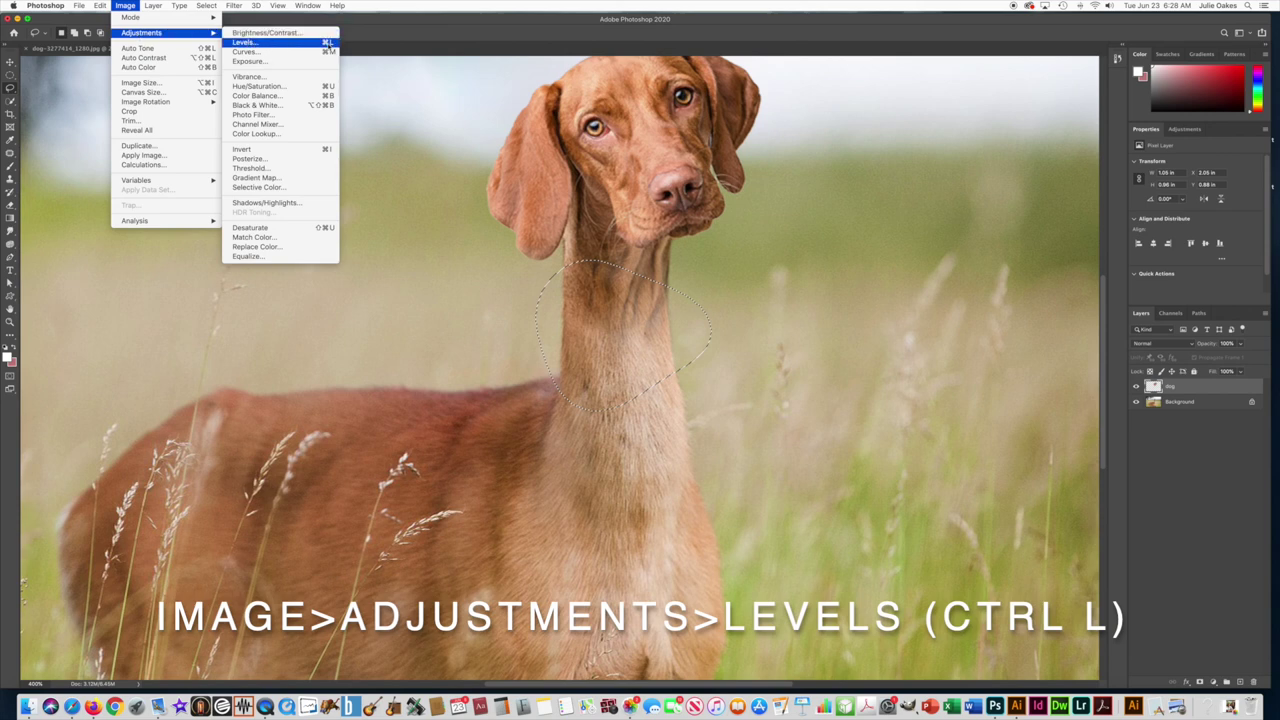
Step: Apply Levels to the feathered seam, raising the midtones to 1.56
{"action": "left_click", "coordinate": [329, 44]}
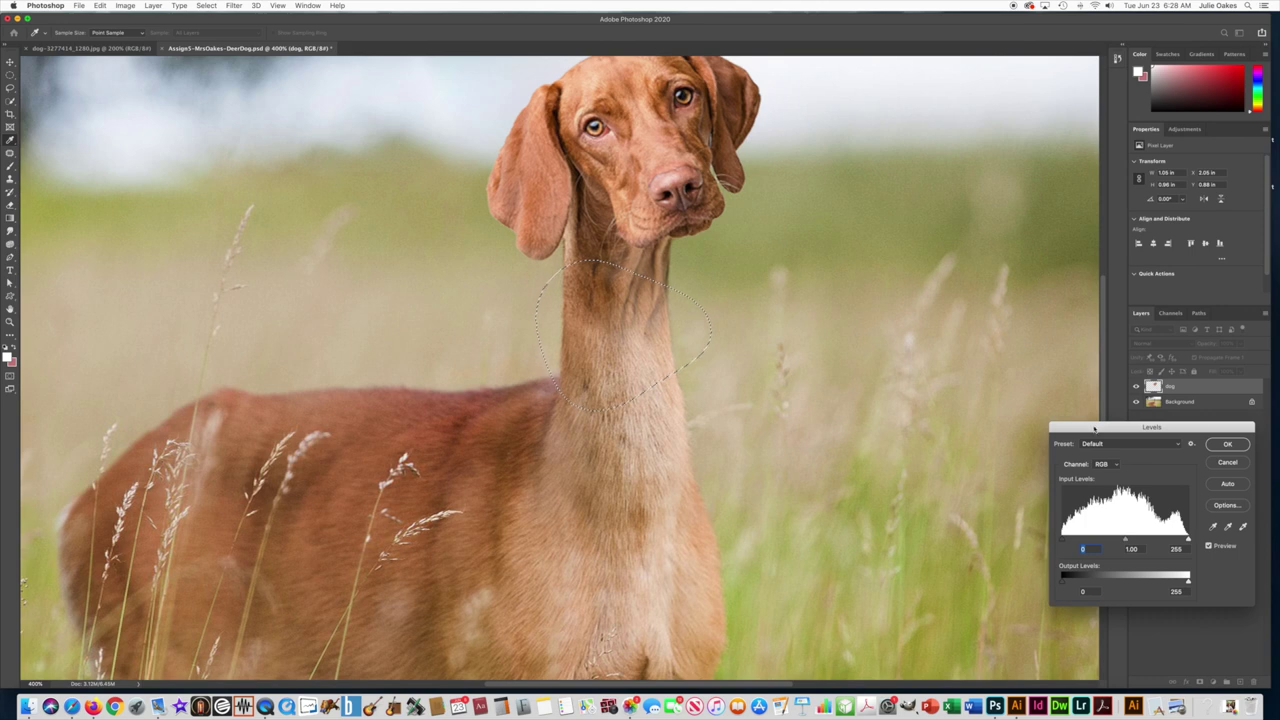
{"action": "left_click_drag", "start_coordinate": [1097, 429], "coordinate": [842, 289]}
{"action": "left_click_drag", "start_coordinate": [871, 400], "coordinate": [851, 401]}
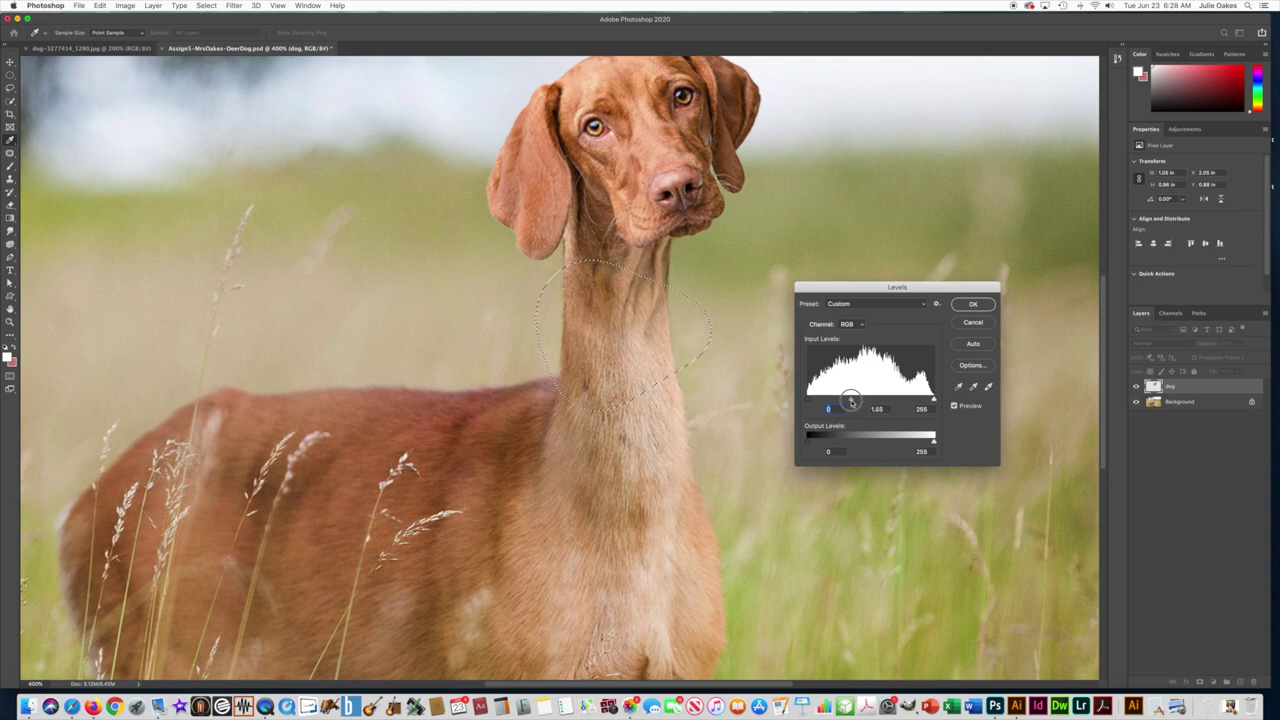
{"action": "left_click", "coordinate": [970, 305]}
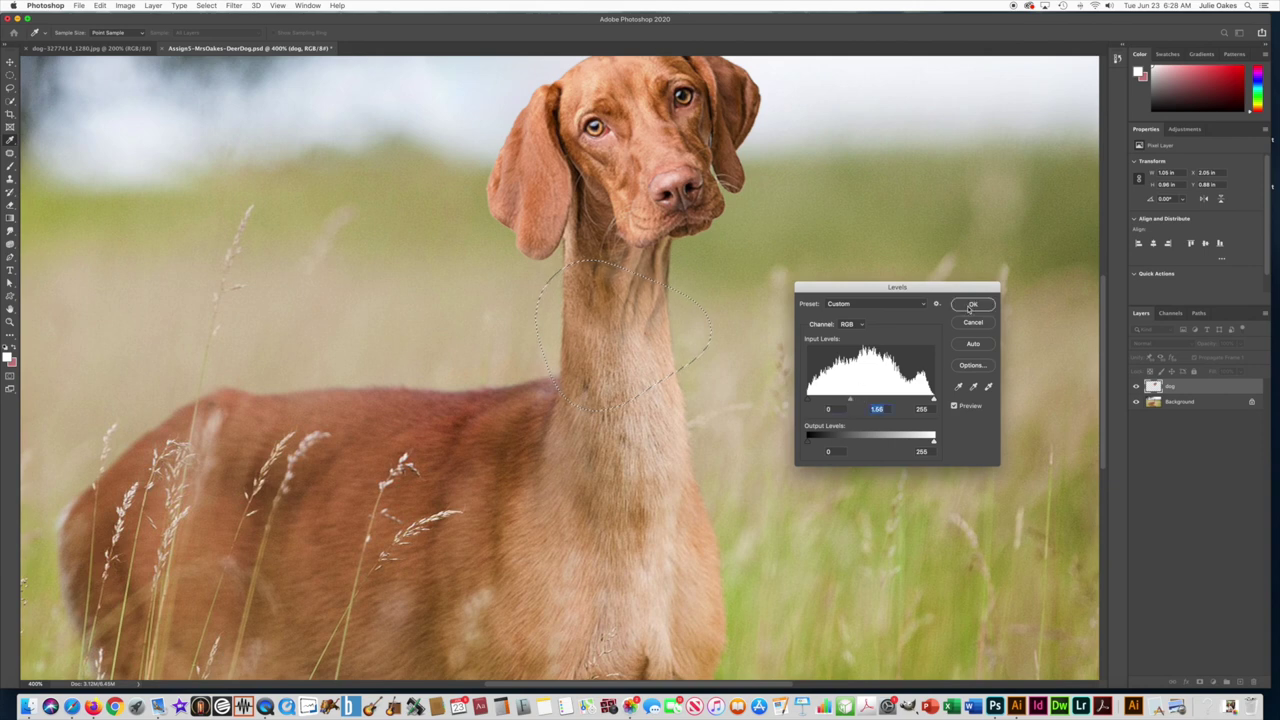
Step: Deselect the neck area and zoom out to see the whole photo
{"action": "left_click", "coordinate": [206, 5]}
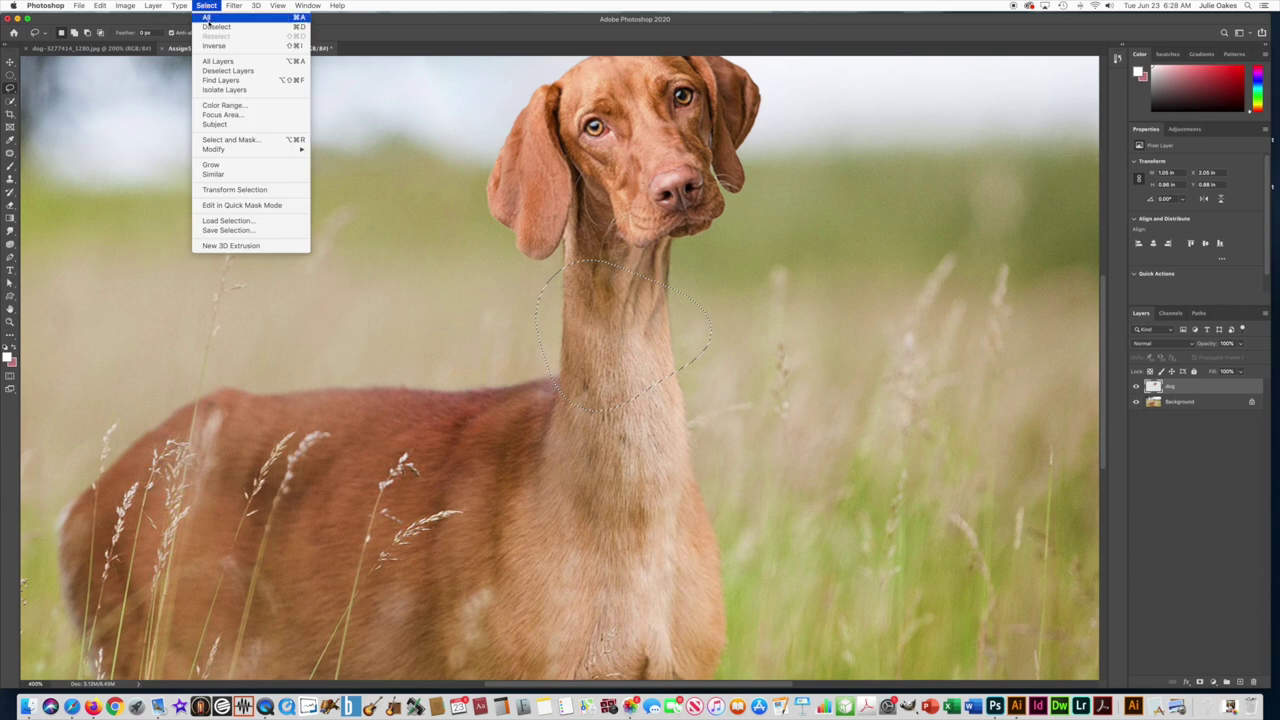
{"action": "left_click", "coordinate": [208, 27]}
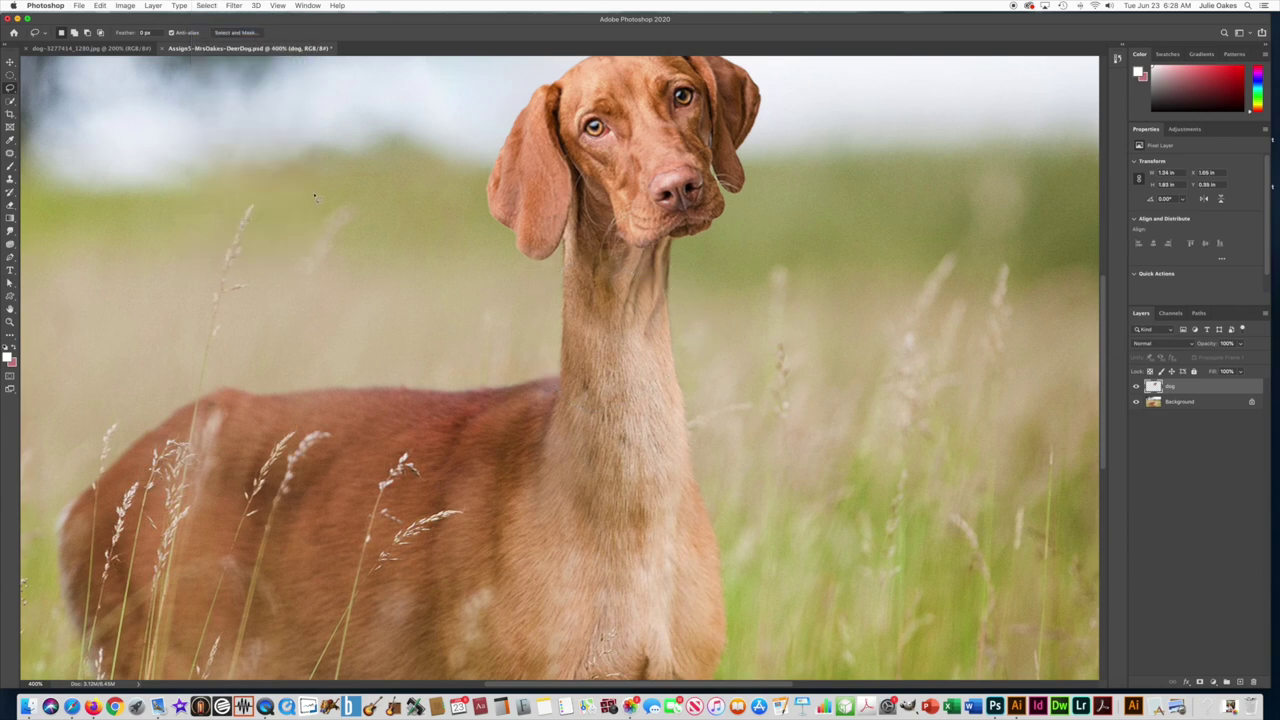
{"action": "key", "text": "super+minus"}
{"action": "key", "text": "super+minus"}
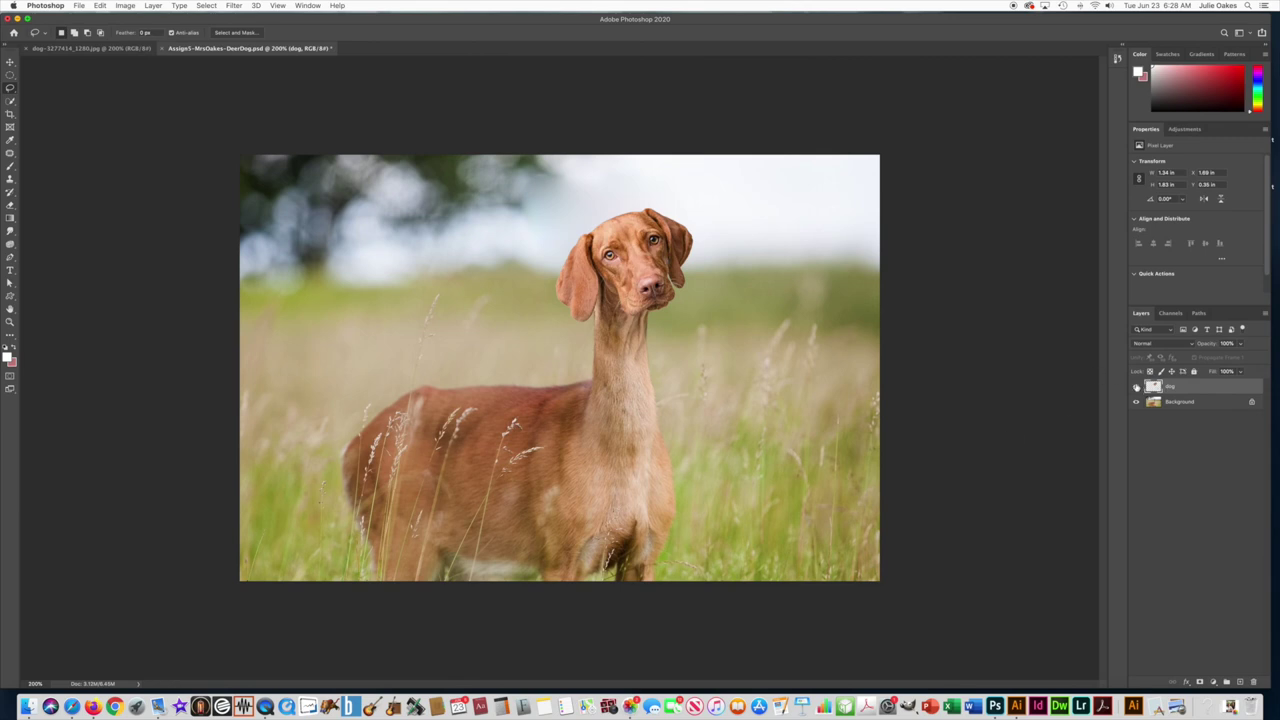
Step: Toggle the dog layer off and on several times to compare, leaving it visible
{"action": "left_click", "coordinate": [1136, 386]}
{"action": "left_click", "coordinate": [1136, 386]}
{"action": "left_click", "coordinate": [1136, 386]}
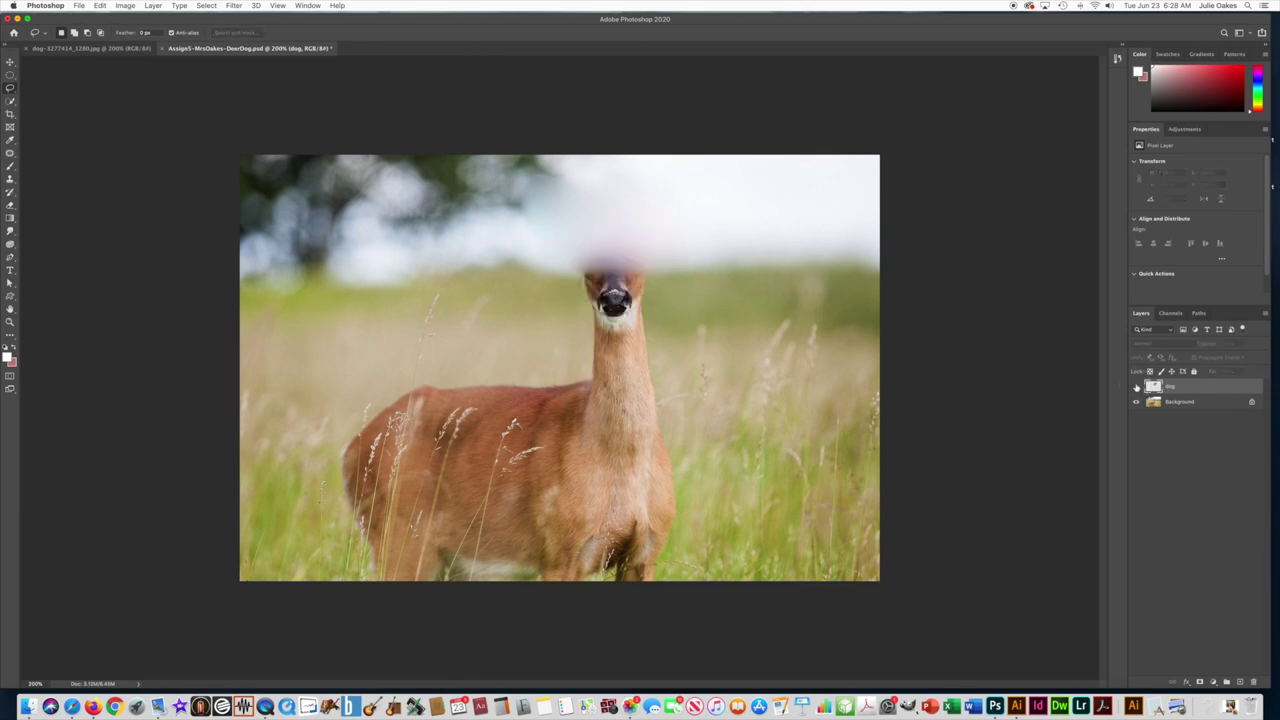
{"action": "left_click", "coordinate": [1136, 386]}
{"action": "left_click", "coordinate": [1136, 386]}
{"action": "left_click", "coordinate": [1136, 386]}
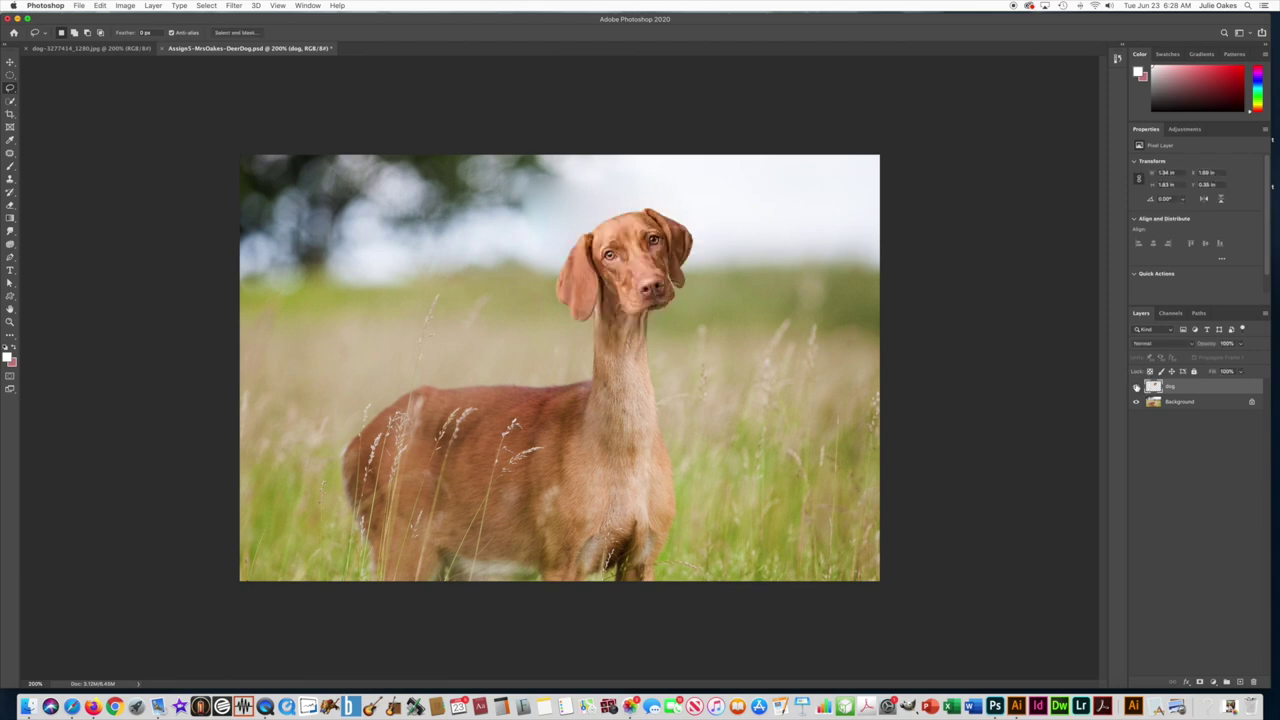